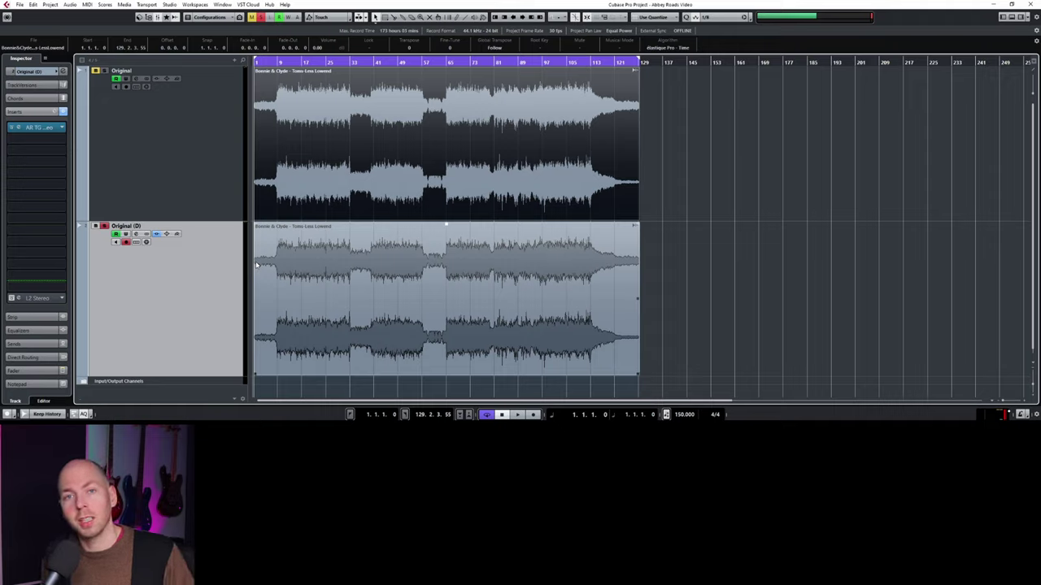
- Play back the Original track to hear the unprocessed mix, and stop playback
{"action": "left_click", "coordinate": [206, 115]}
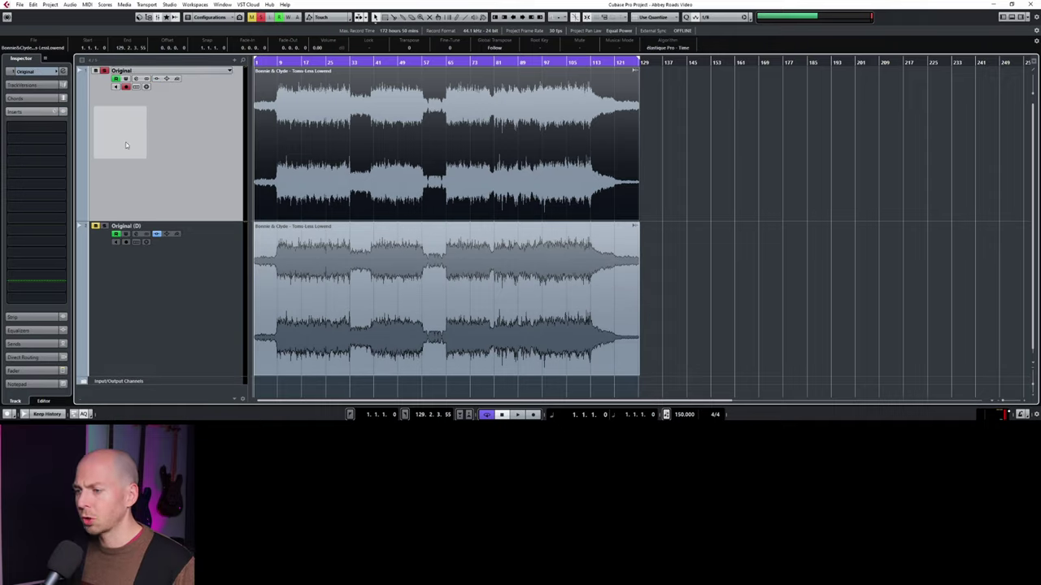
{"action": "key", "text": "space"}
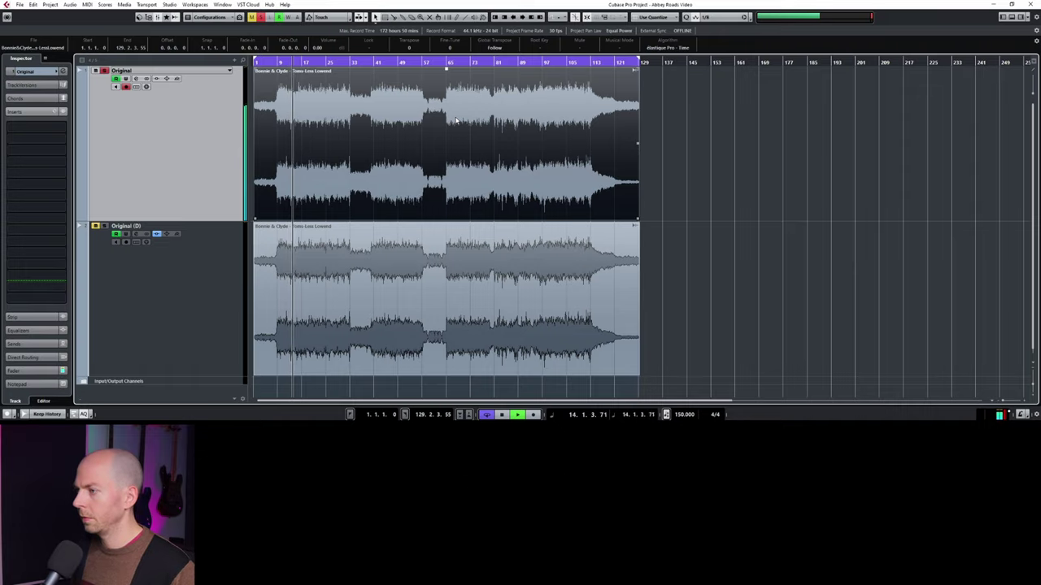
{"action": "key", "text": "space"}
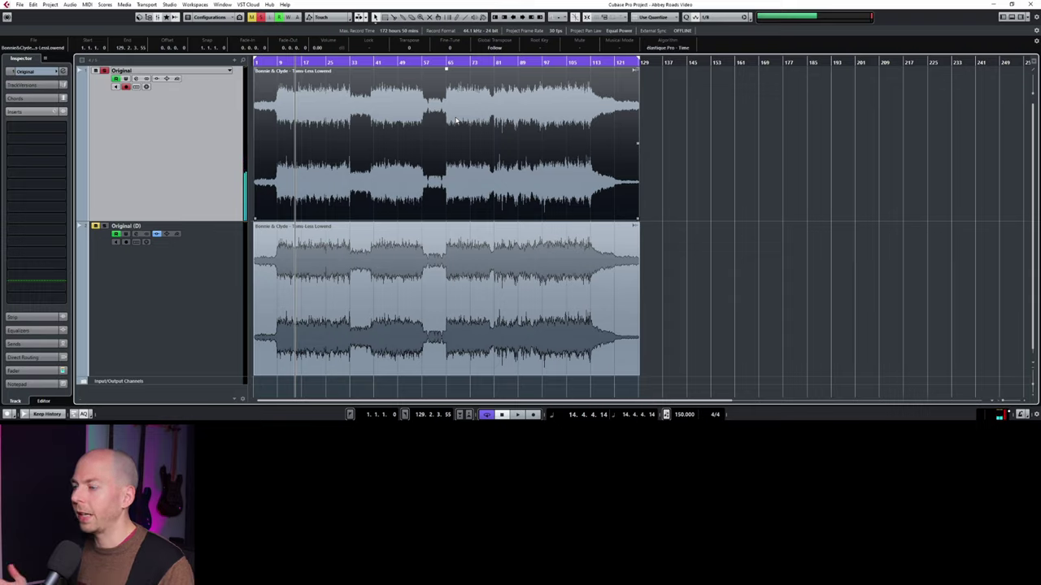
- Open the AR TG Mastering Stereo insert on the Original (D) track and set its Tape Equalizer to the 7.5 position above Flat
{"action": "key", "text": "Down"}
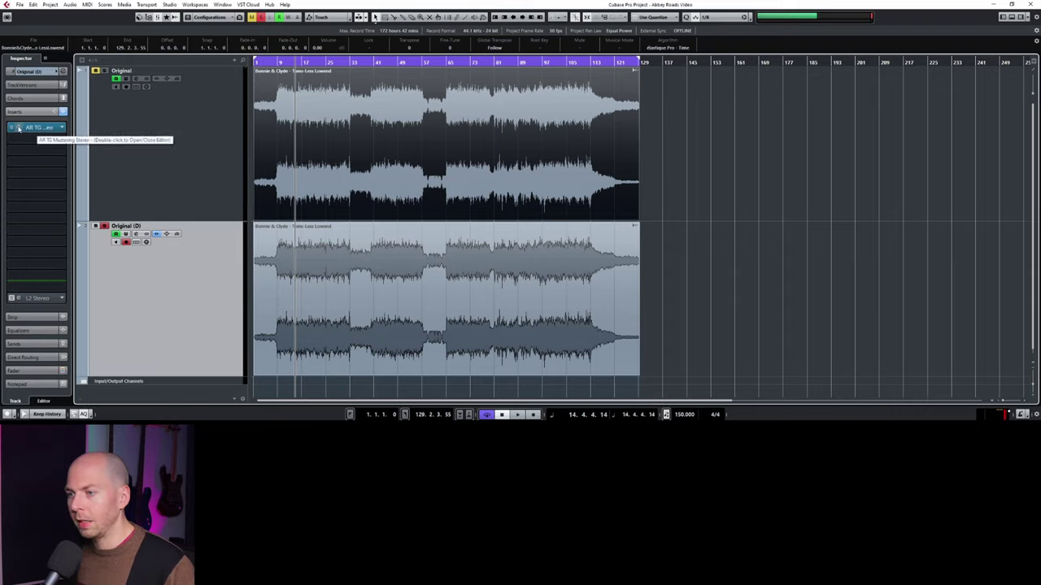
{"action": "double_click", "coordinate": [18, 127]}
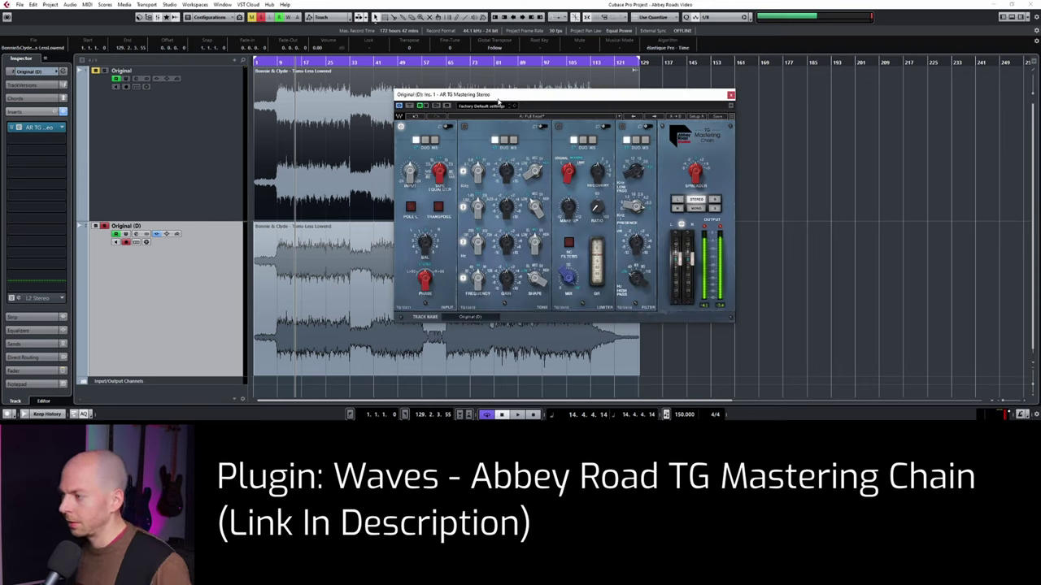
{"action": "left_click_drag", "start_coordinate": [567, 101], "coordinate": [504, 90]}
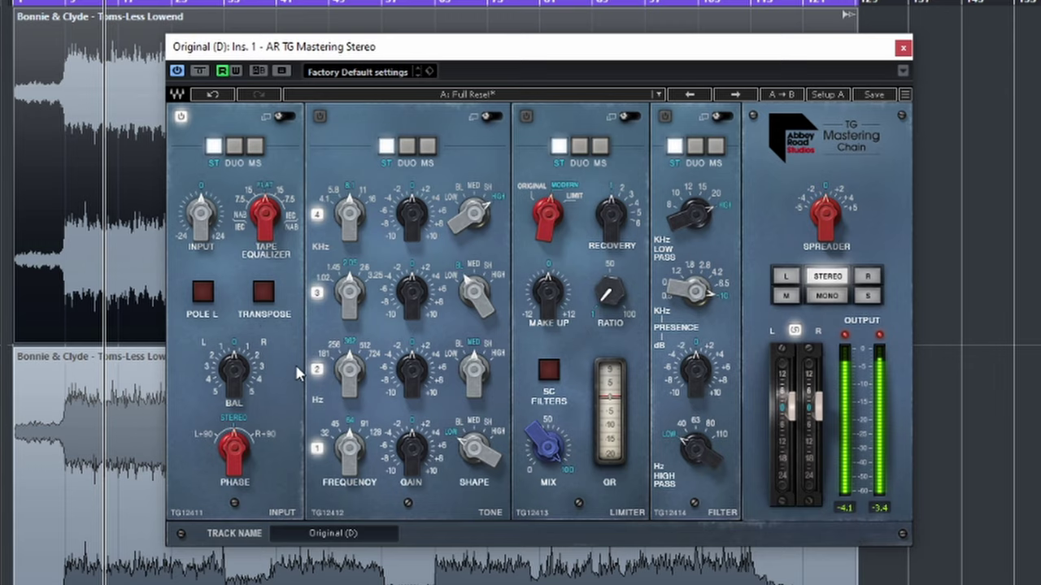
{"action": "mouse_move", "coordinate": [209, 214]}
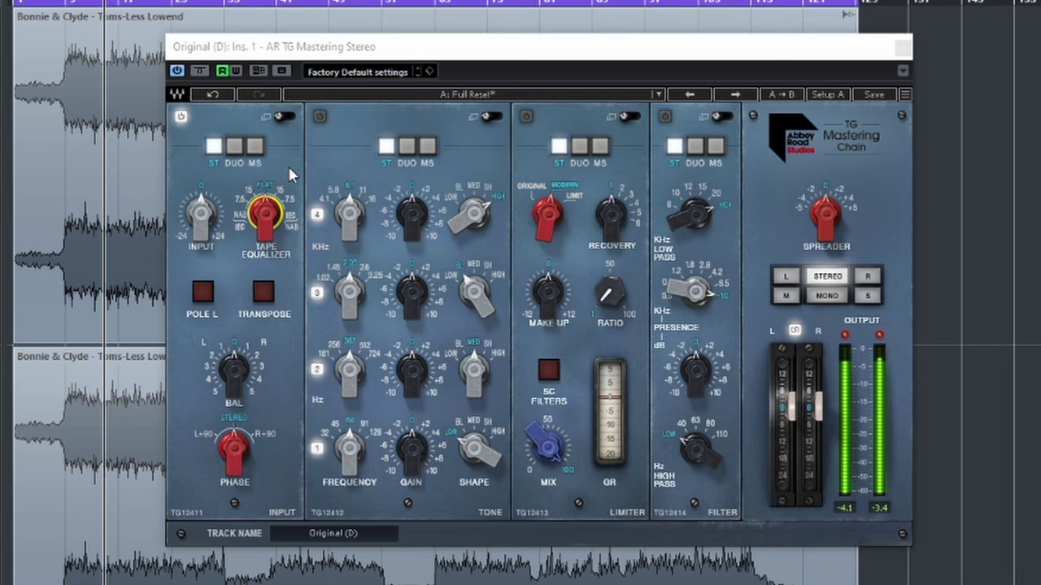
{"action": "left_click_drag", "start_coordinate": [353, 50], "coordinate": [740, 39]}
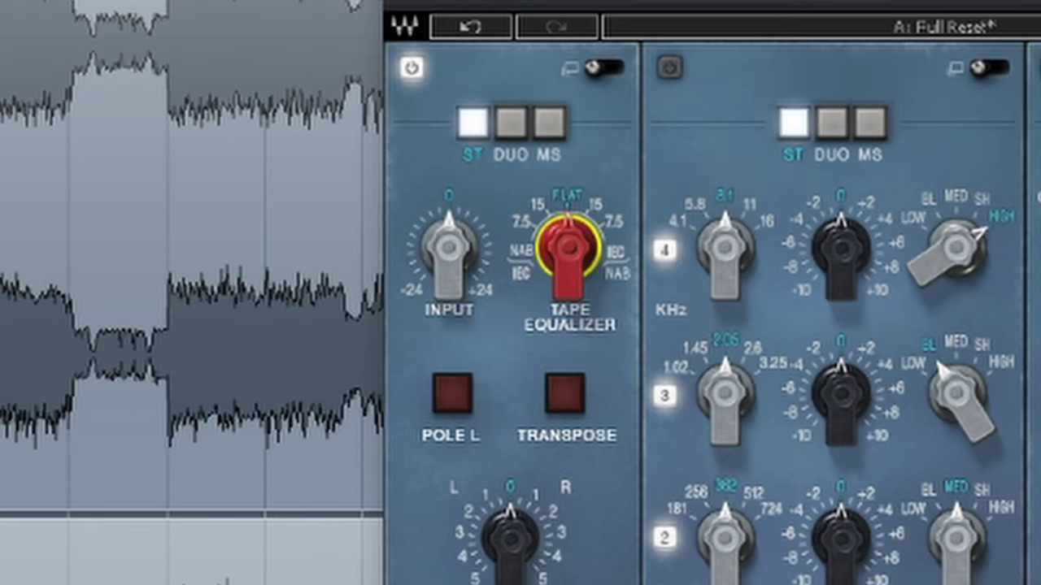
{"action": "left_click_drag", "start_coordinate": [570, 269], "coordinate": [570, 239]}
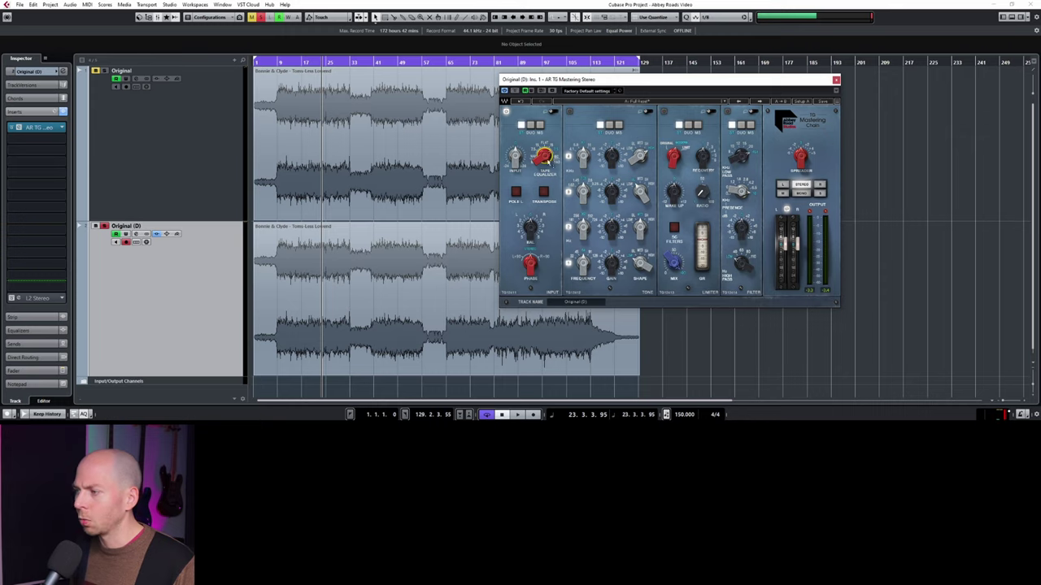
- Compare the Tape Equalizer's sound by bypassing and re-enabling the plugin twice during playback
{"action": "key", "text": "space"}
{"action": "left_click", "coordinate": [515, 91]}
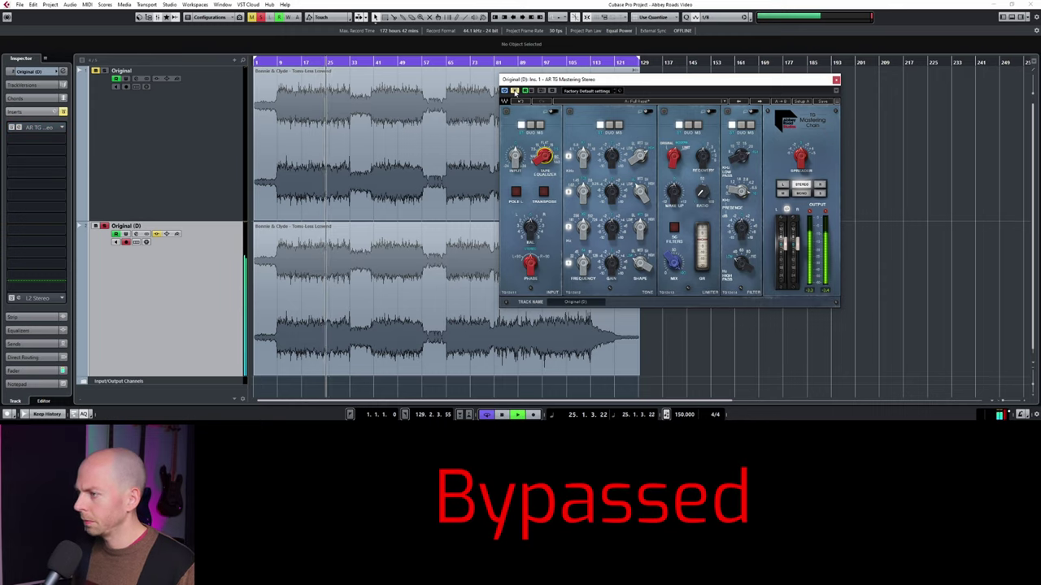
{"action": "left_click", "coordinate": [514, 91]}
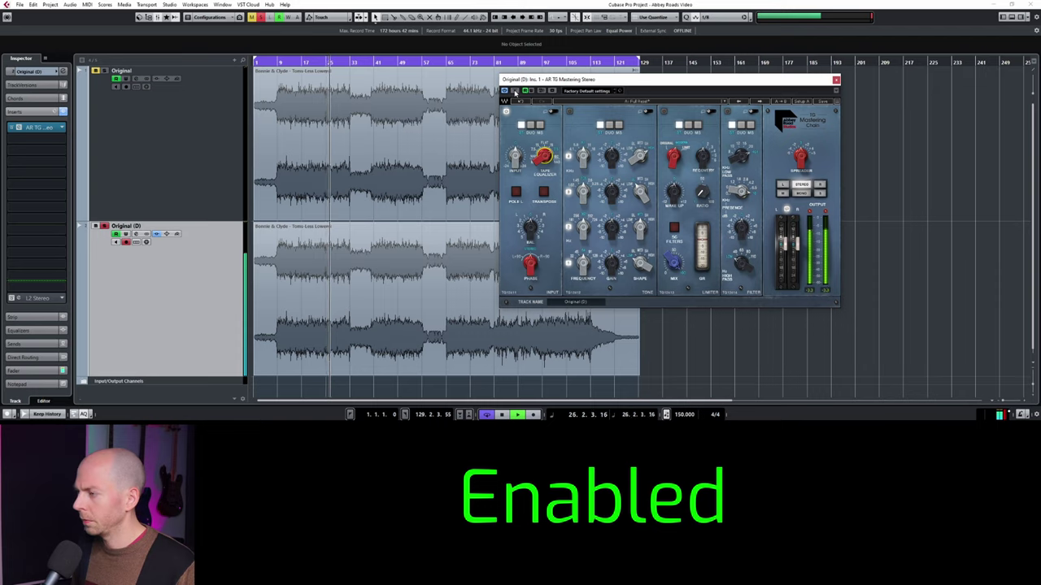
{"action": "left_click", "coordinate": [514, 91]}
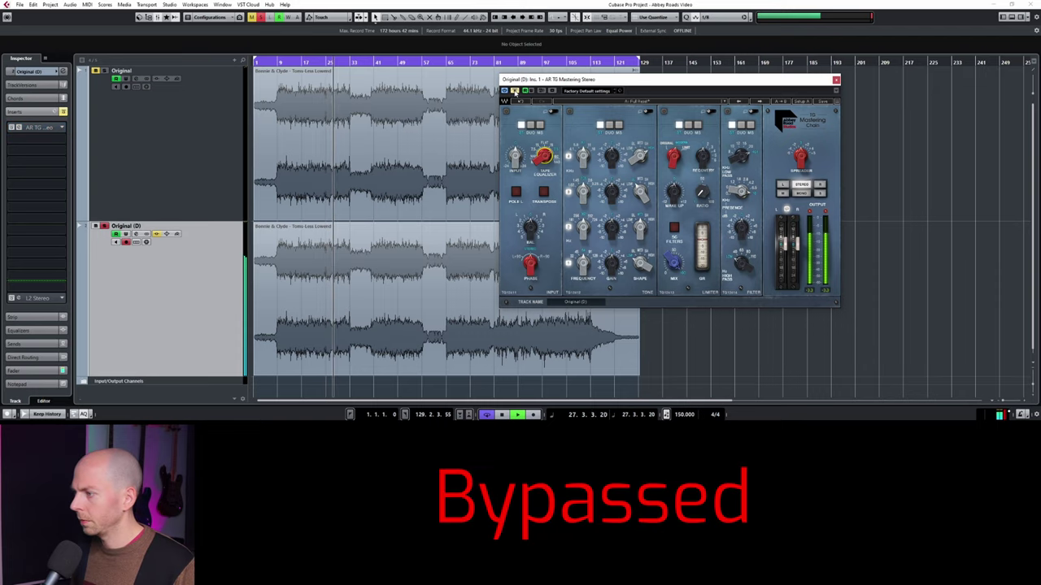
{"action": "left_click", "coordinate": [515, 91]}
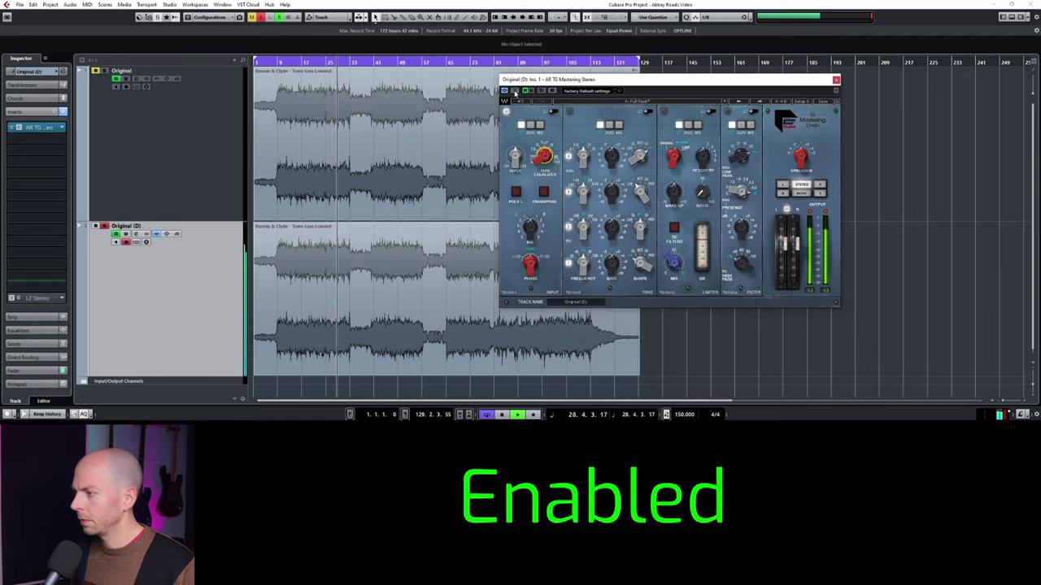
{"action": "key", "text": "space"}
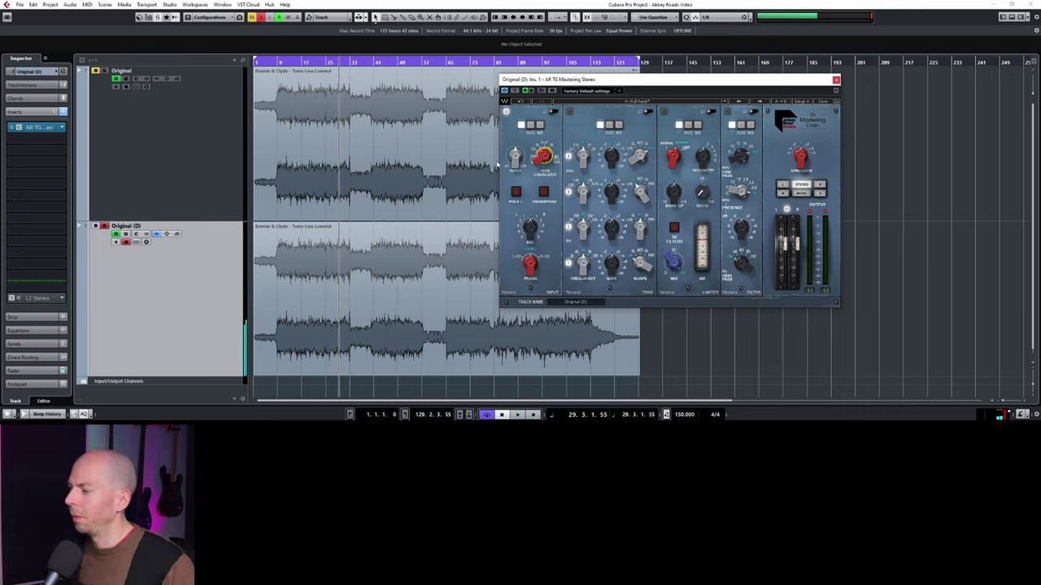
- Audition the Input module's Pole L, Transpose and L+90 Phase settings, returning each one to its default
{"action": "key", "text": "space"}
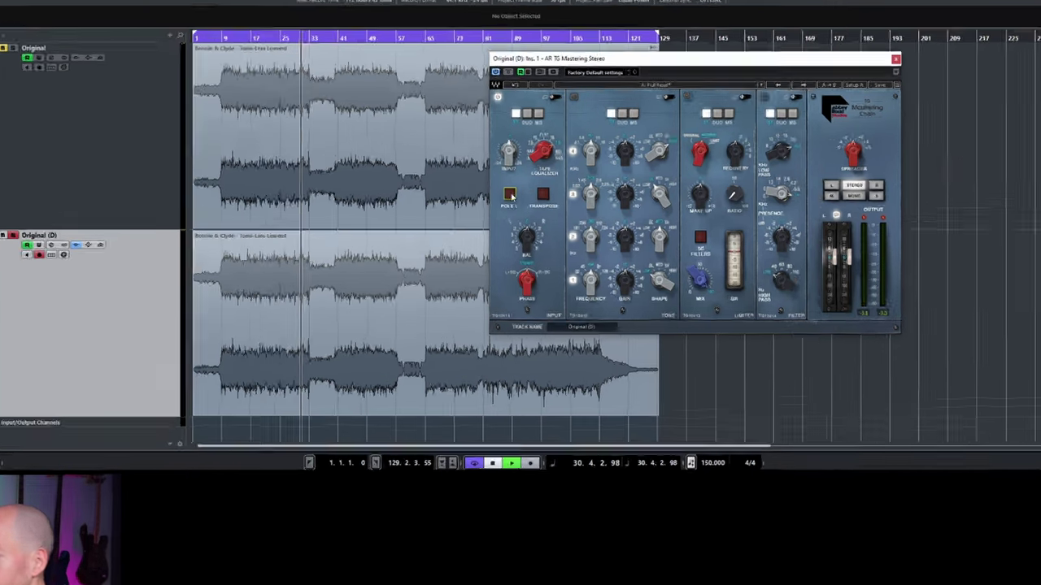
{"action": "left_click", "coordinate": [517, 193]}
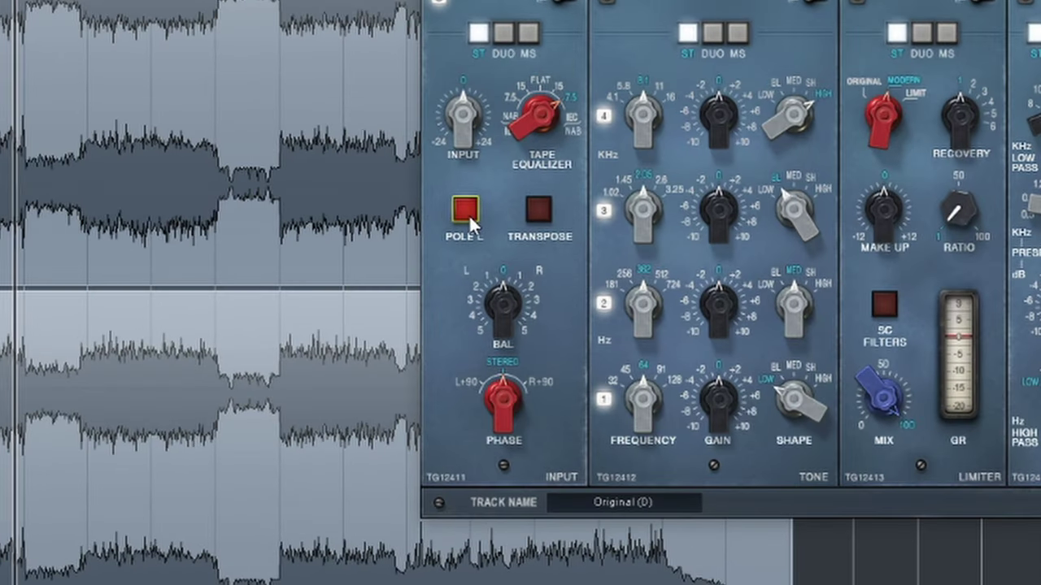
{"action": "left_click", "coordinate": [468, 214]}
{"action": "left_click", "coordinate": [545, 213]}
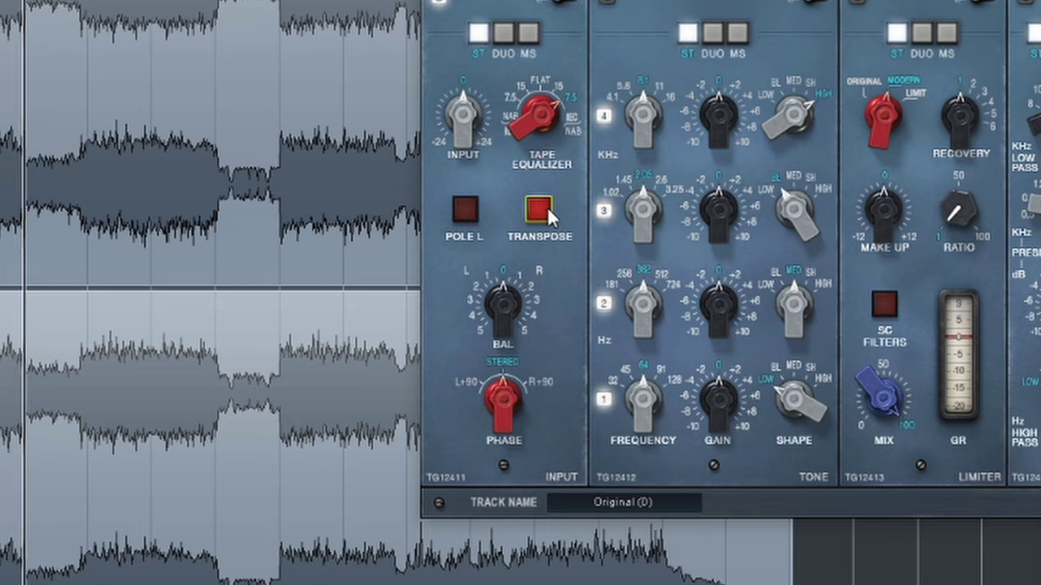
{"action": "left_click", "coordinate": [545, 213]}
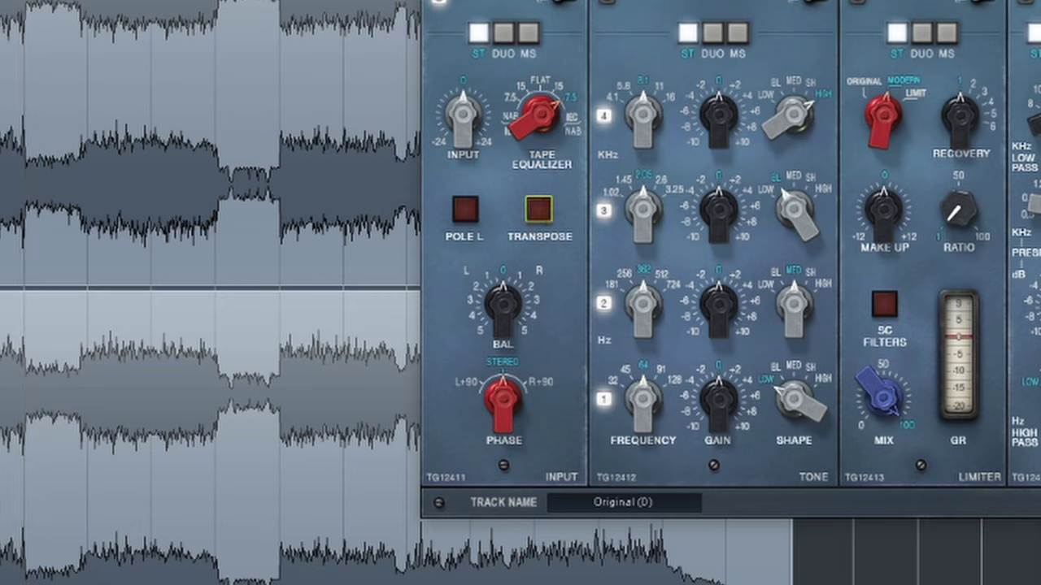
{"action": "left_click", "coordinate": [504, 399]}
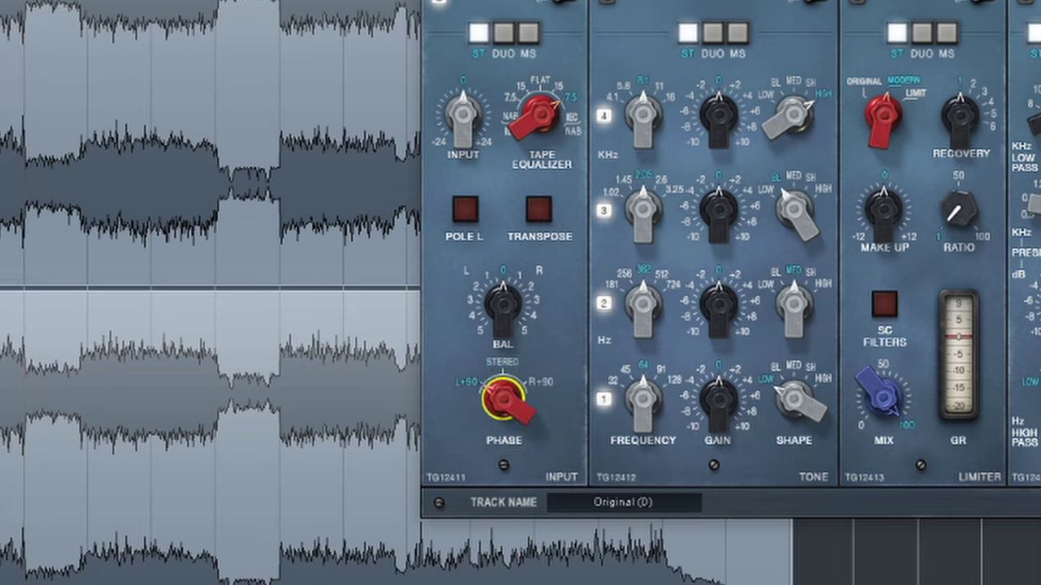
{"action": "left_click", "coordinate": [504, 411]}
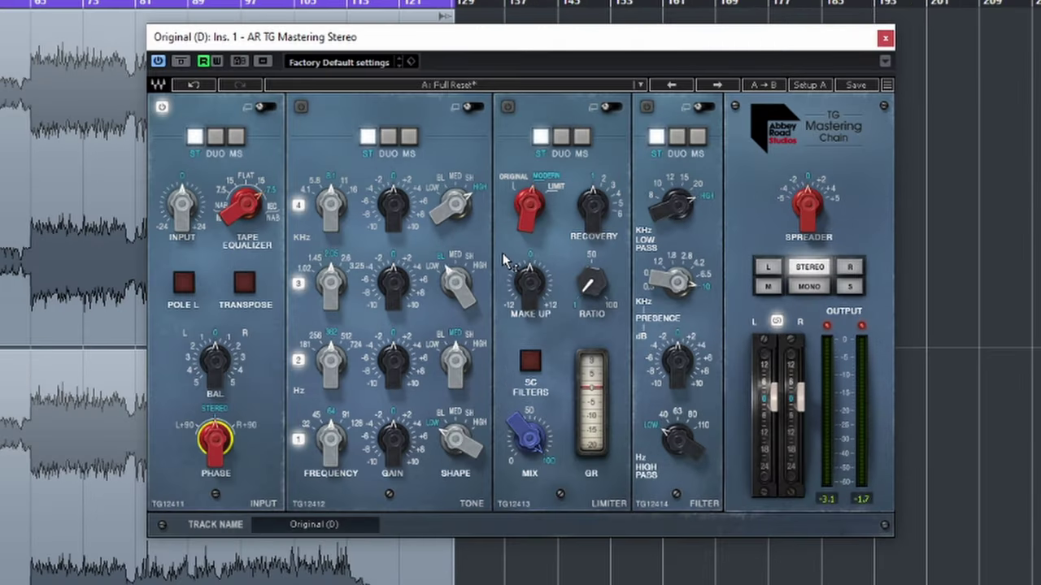
- Reorder the plugin's modules so the chain runs Input, Filter, Tone, Limiter
{"action": "left_click_drag", "start_coordinate": [578, 115], "coordinate": [373, 122]}
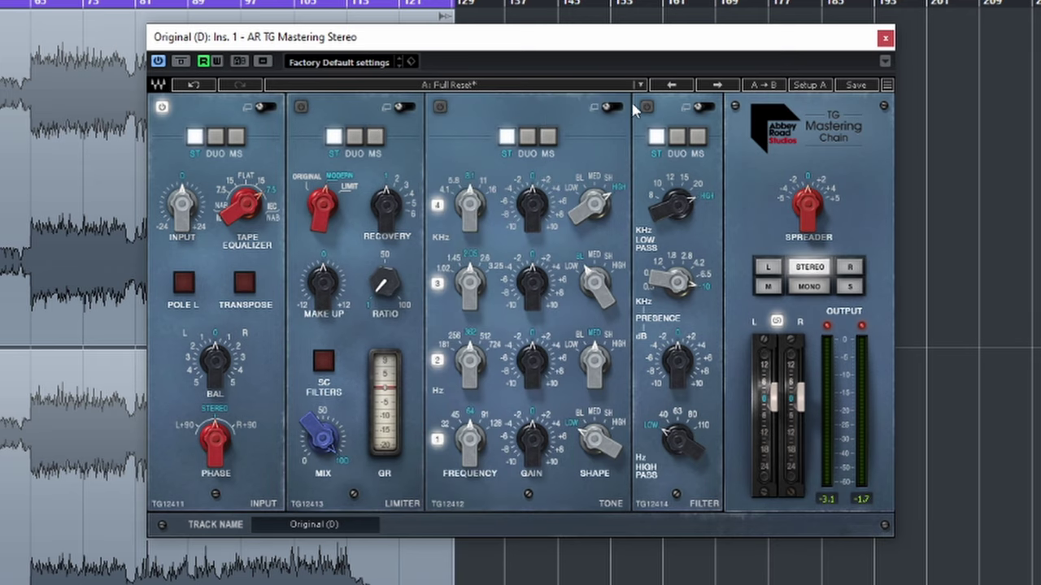
{"action": "left_click_drag", "start_coordinate": [675, 114], "coordinate": [329, 116]}
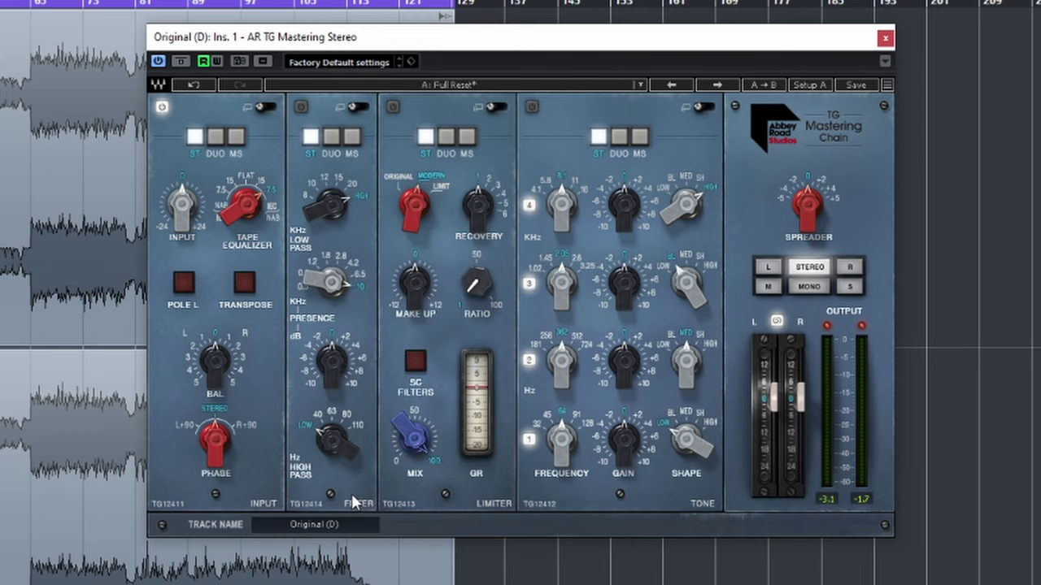
{"action": "left_click_drag", "start_coordinate": [427, 109], "coordinate": [407, 132]}
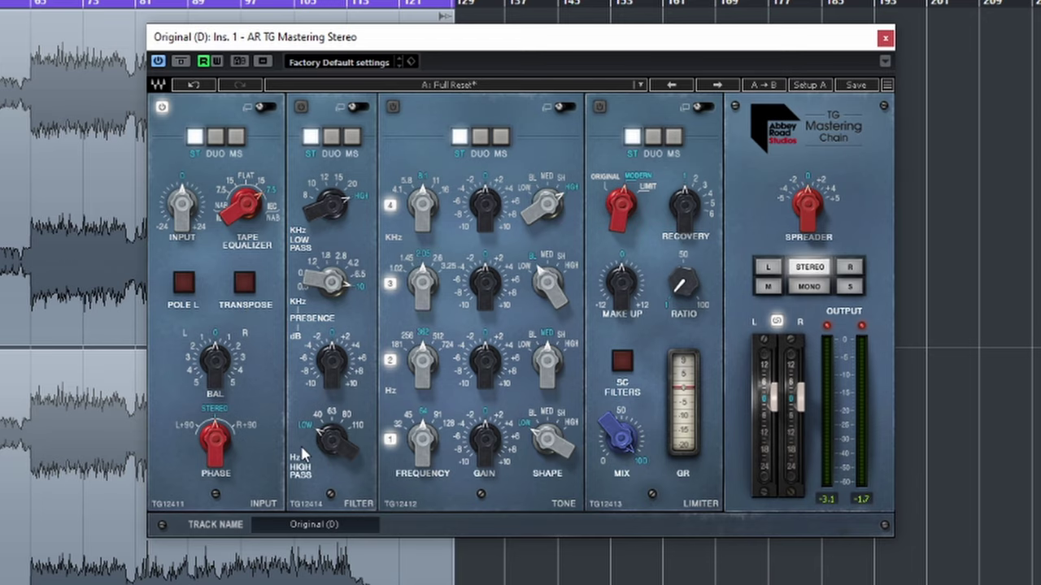
- Try MS mode in the Filter module's expanded view, and return the module to ST mode in the full chain view
{"action": "left_click", "coordinate": [356, 106]}
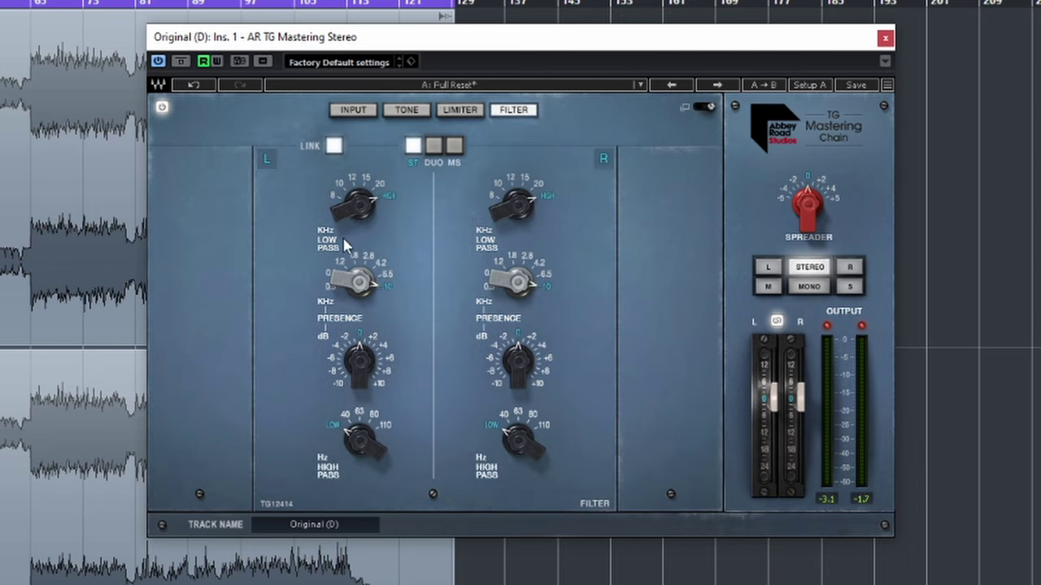
{"action": "left_click", "coordinate": [454, 145]}
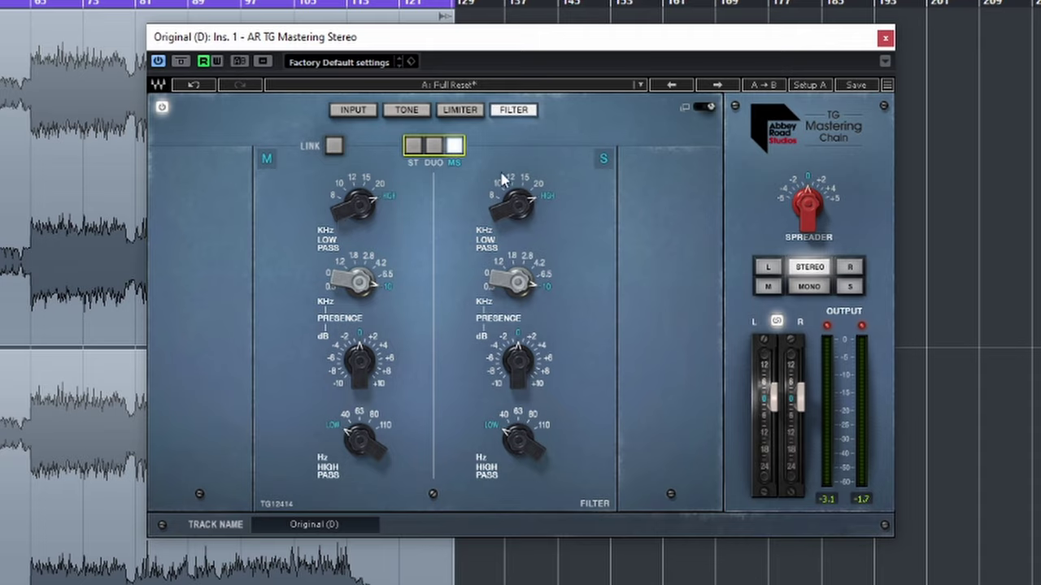
{"action": "left_click", "coordinate": [706, 105]}
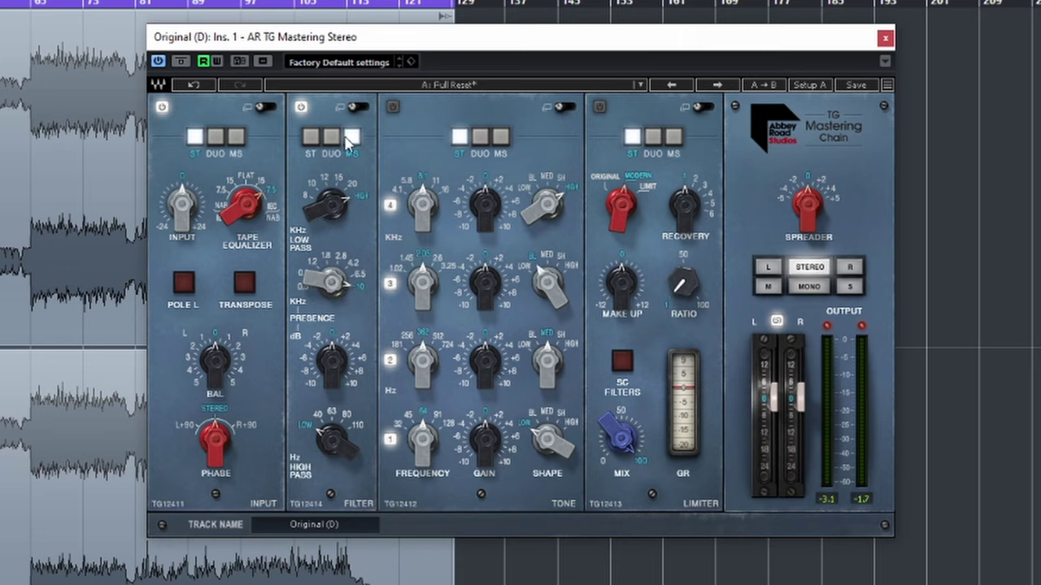
{"action": "left_click", "coordinate": [312, 139]}
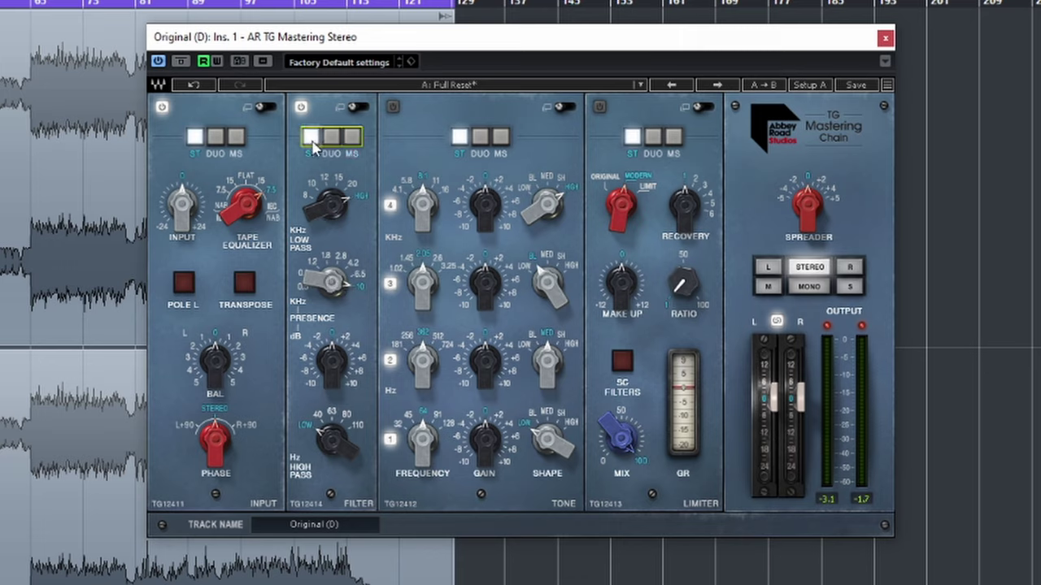
- Try the Filter module's low-pass control and a 40 Hz high-pass during playback, returning them to High and Low
{"action": "key", "text": "space"}
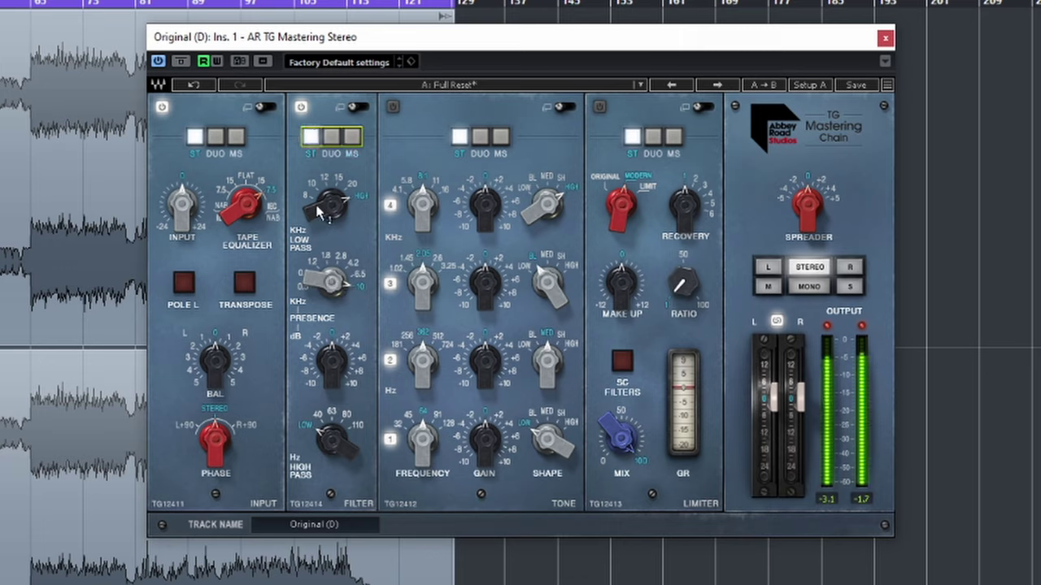
{"action": "mouse_move", "coordinate": [332, 207]}
{"action": "left_mouse_down"}
{"action": "mouse_move", "coordinate": [331, 223]}
{"action": "mouse_move", "coordinate": [332, 212]}
{"action": "left_mouse_up"}
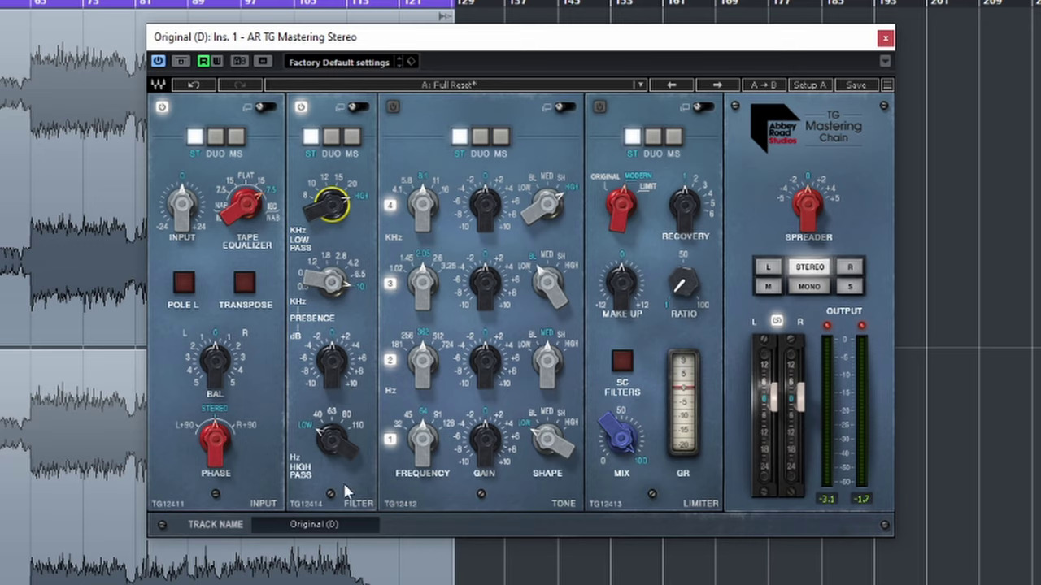
{"action": "left_click", "coordinate": [334, 439]}
{"action": "left_click_drag", "start_coordinate": [333, 439], "coordinate": [333, 465]}
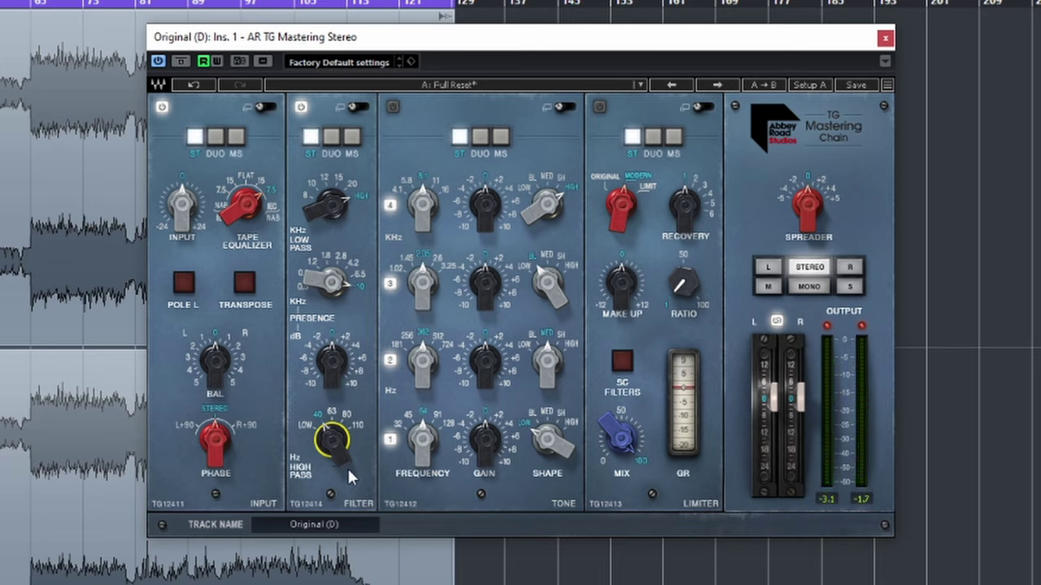
{"action": "left_click_drag", "start_coordinate": [333, 459], "coordinate": [334, 470]}
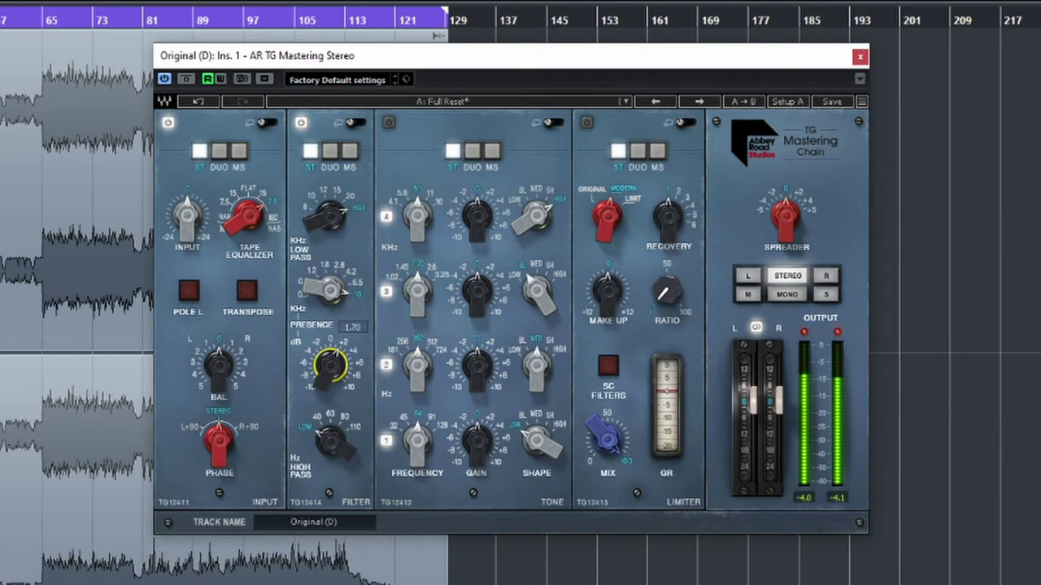
- Sweep the Filter module's 10 kHz Presence gain up and down by ear, leaving a slight boost
{"action": "scroll", "coordinate": [329, 366], "scroll_direction": "up", "scroll_amount": 5}
{"action": "scroll", "coordinate": [329, 366], "scroll_direction": "down", "scroll_amount": 5}
{"action": "scroll", "coordinate": [330, 366], "scroll_direction": "down", "scroll_amount": 2}
{"action": "scroll", "coordinate": [329, 366], "scroll_direction": "up", "scroll_amount": 2}
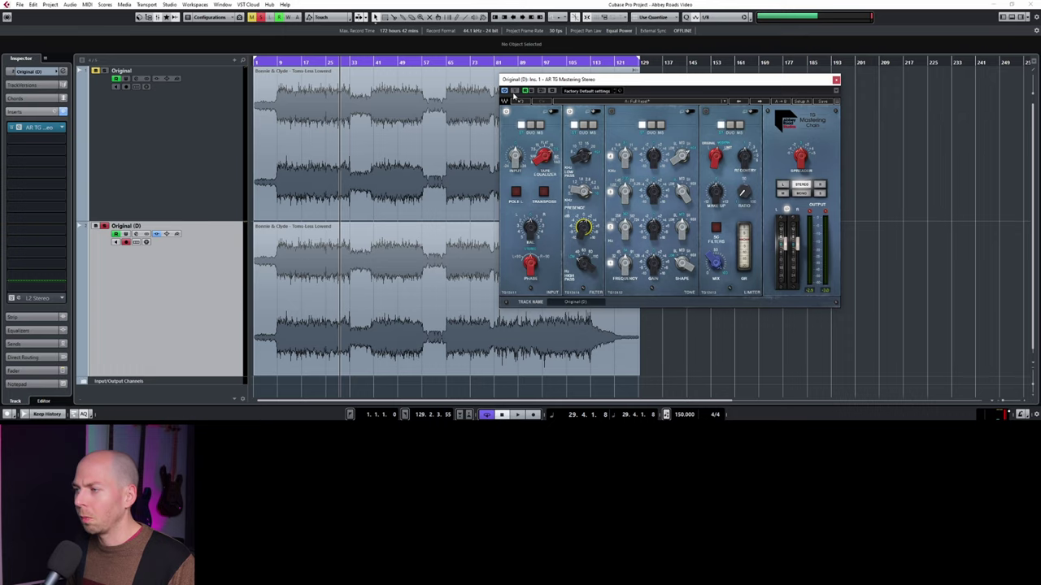
- Play the song from around bar 17 and compare the plugin's bypassed and enabled sound
{"action": "left_click", "coordinate": [301, 60]}
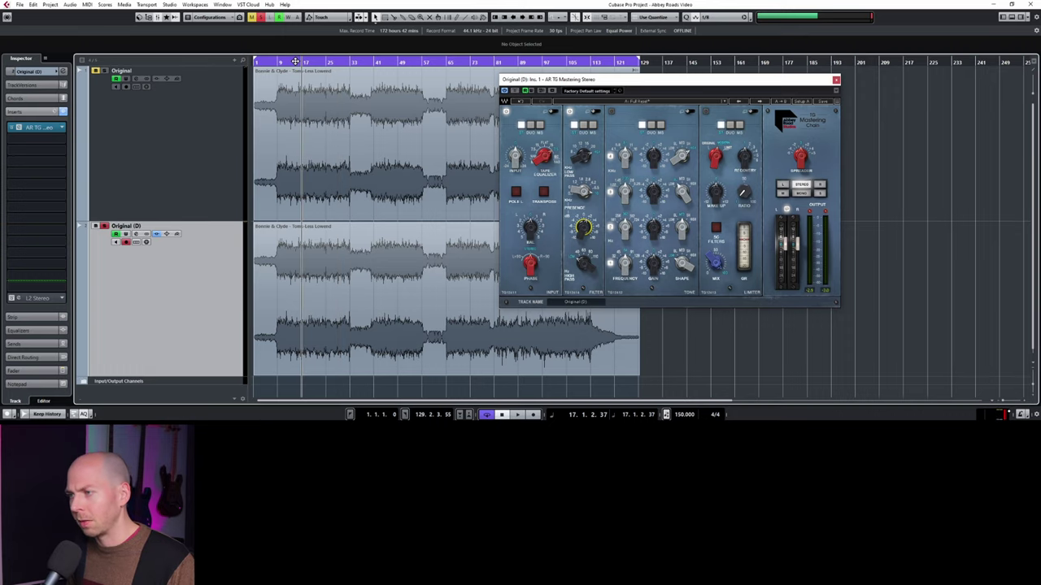
{"action": "key", "text": "space"}
{"action": "left_click", "coordinate": [514, 91]}
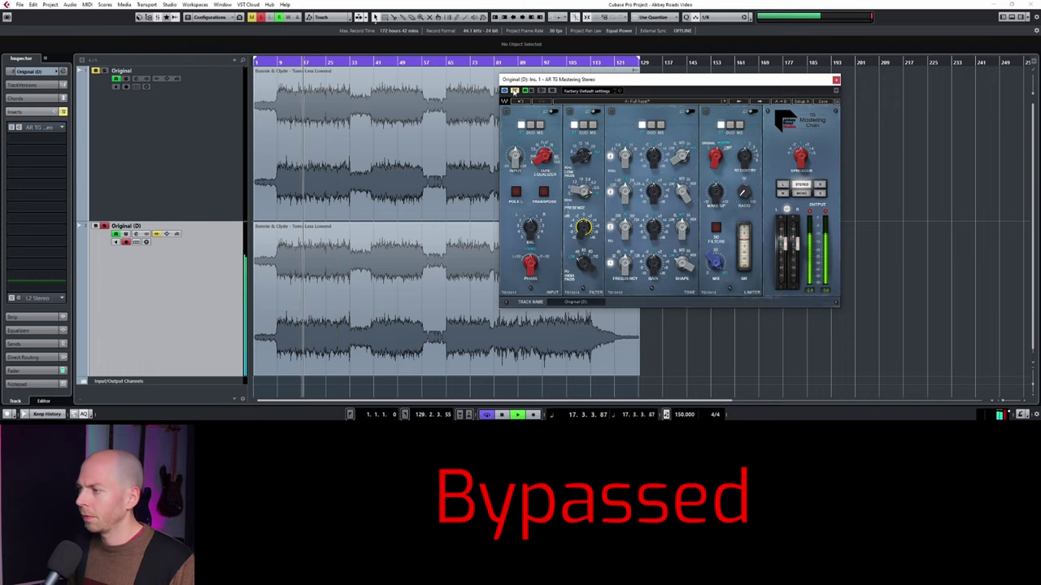
{"action": "left_click", "coordinate": [514, 91]}
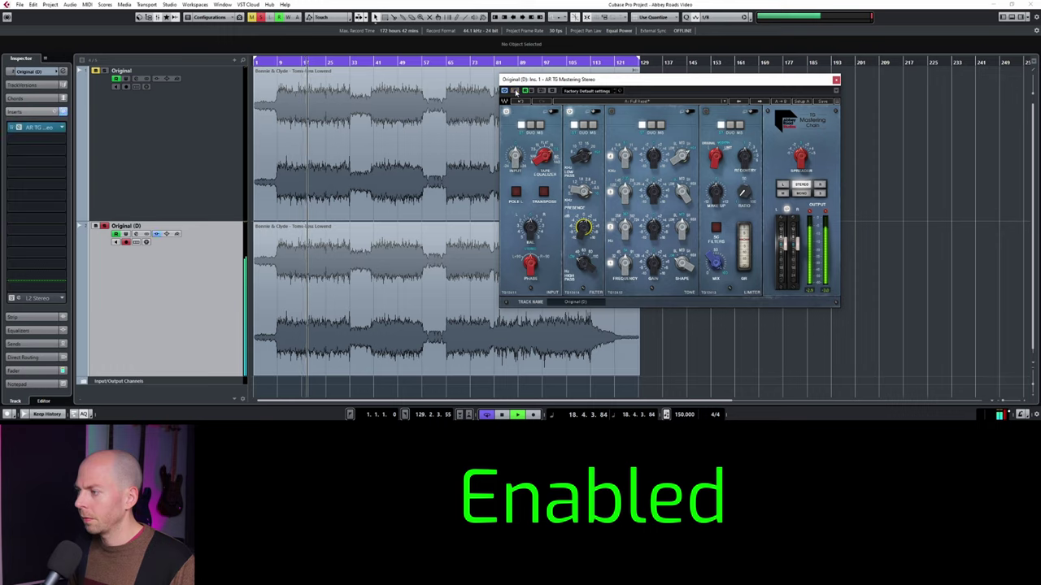
{"action": "left_click", "coordinate": [515, 91]}
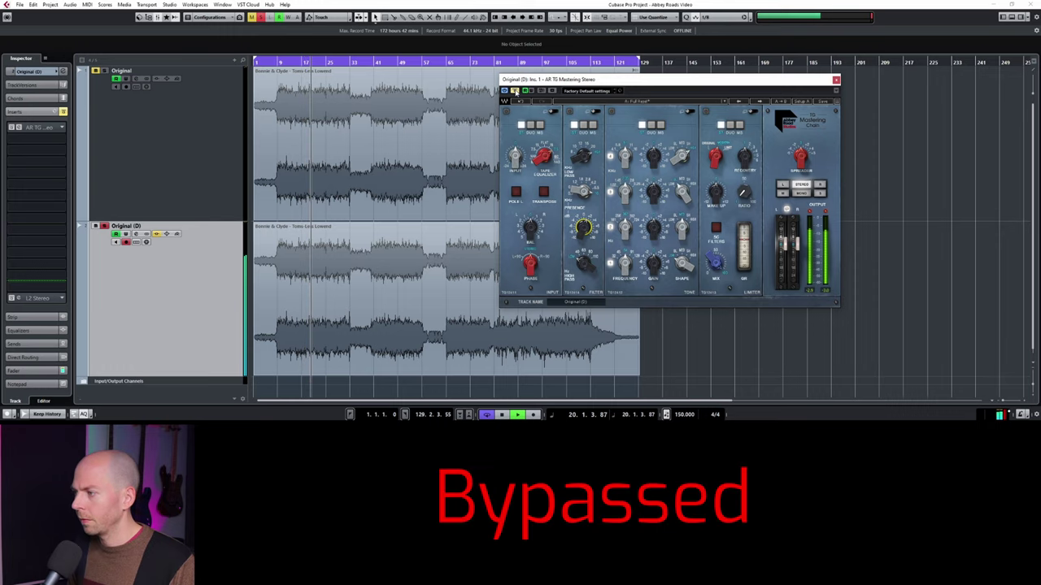
{"action": "left_click", "coordinate": [514, 91]}
{"action": "key", "text": "space"}
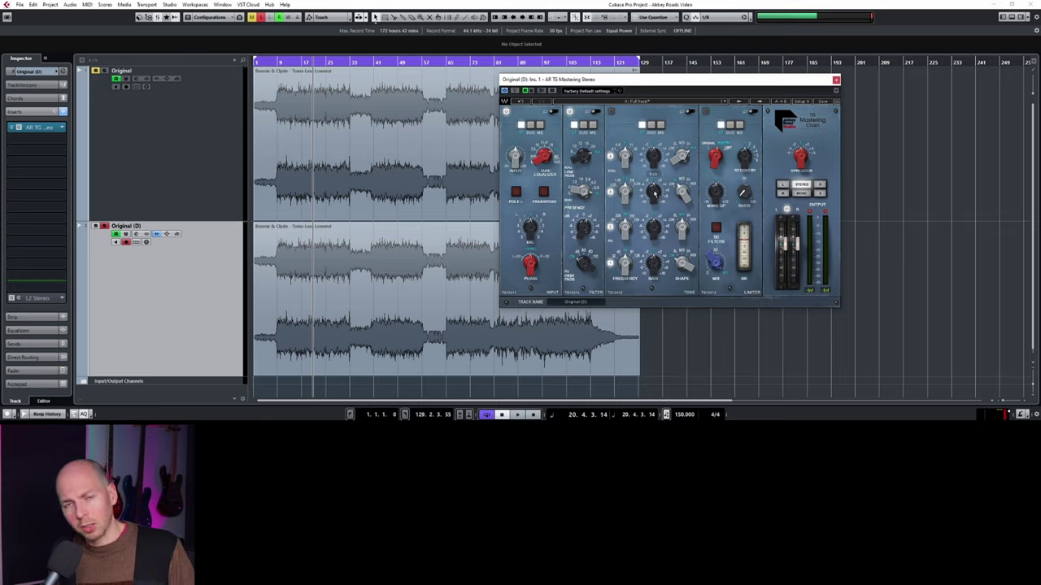
- Set the Tone module's band 2 shape to SH and audition its frequency and gain during playback, leaving a slight boost at 362 Hz
{"action": "key", "text": "space"}
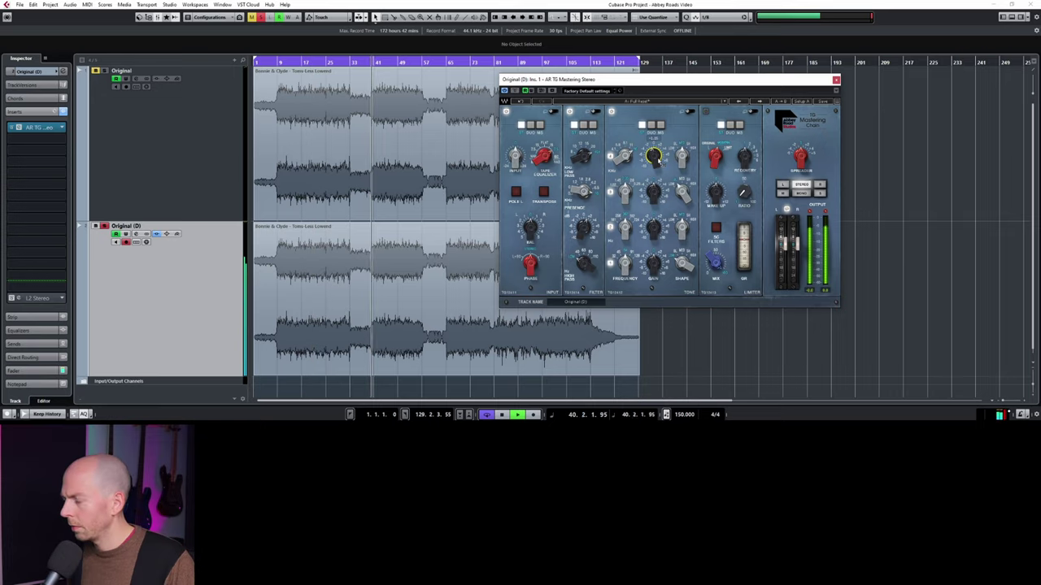
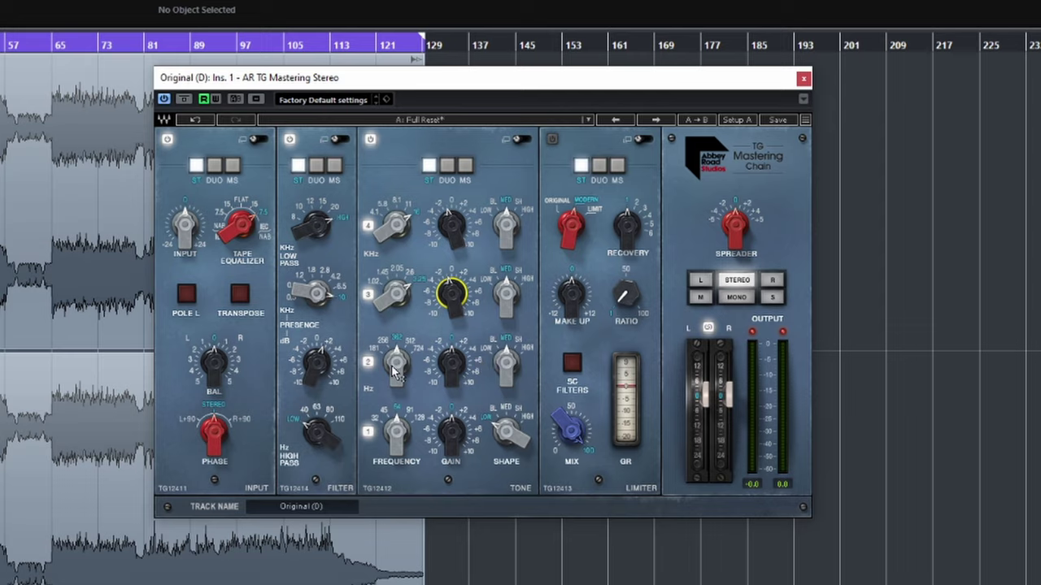
{"action": "left_click", "coordinate": [507, 366]}
{"action": "left_click", "coordinate": [446, 373]}
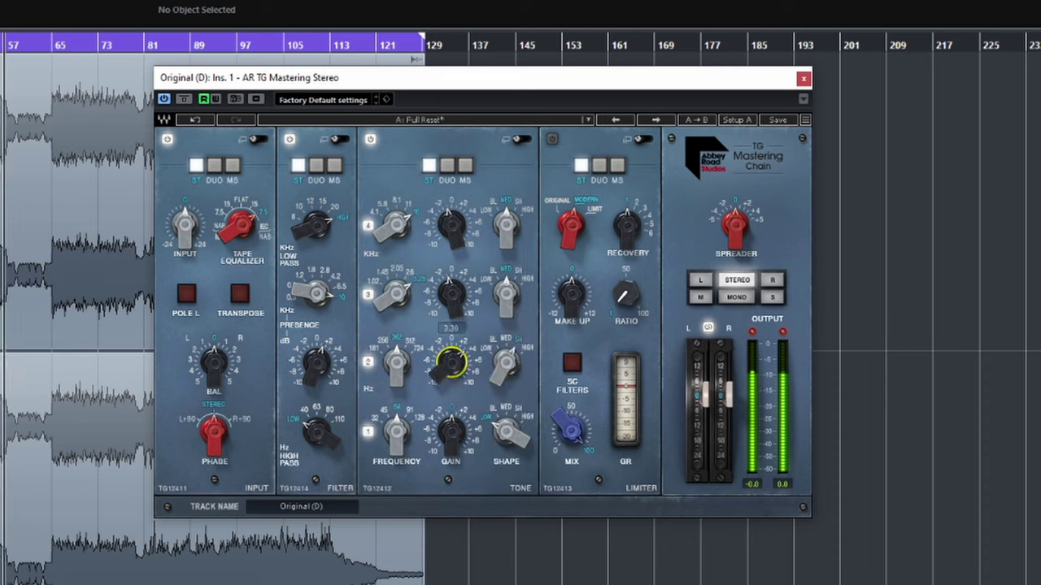
{"action": "left_click", "coordinate": [396, 364]}
{"action": "left_click_drag", "start_coordinate": [465, 355], "coordinate": [388, 358]}
{"action": "left_click", "coordinate": [389, 374]}
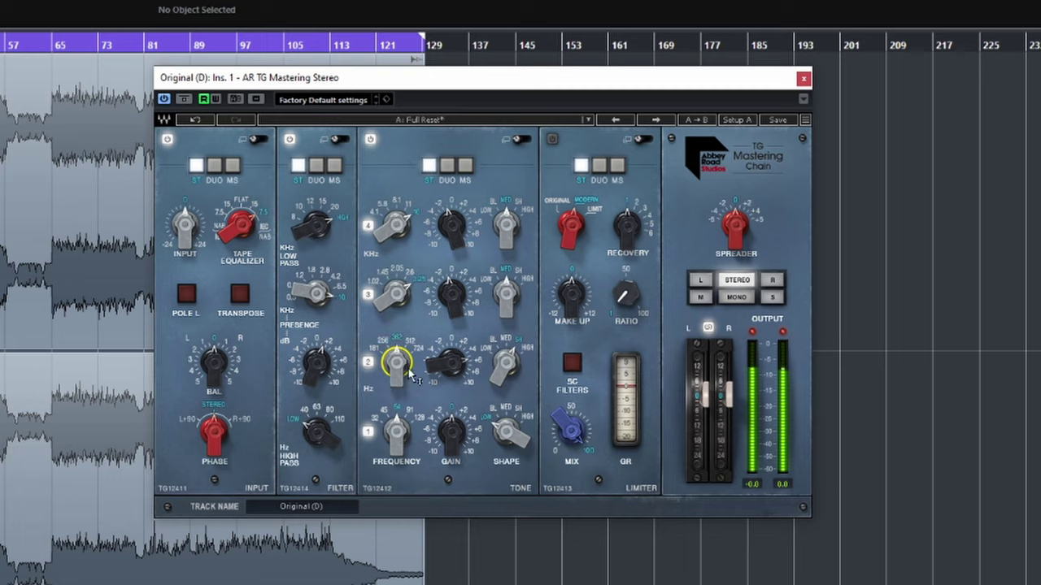
{"action": "left_click_drag", "start_coordinate": [451, 362], "coordinate": [454, 348]}
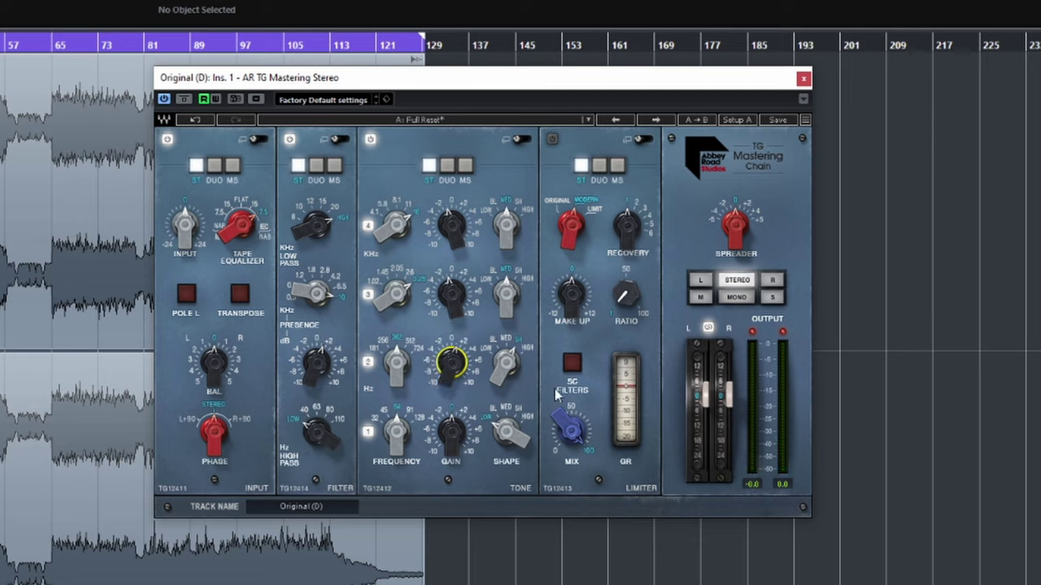
- Switch the Tone module to MS mode and, in its expanded view, set band 2 gain to 0 for both mid and side
{"action": "mouse_move", "coordinate": [446, 362]}
{"action": "left_click", "coordinate": [466, 168]}
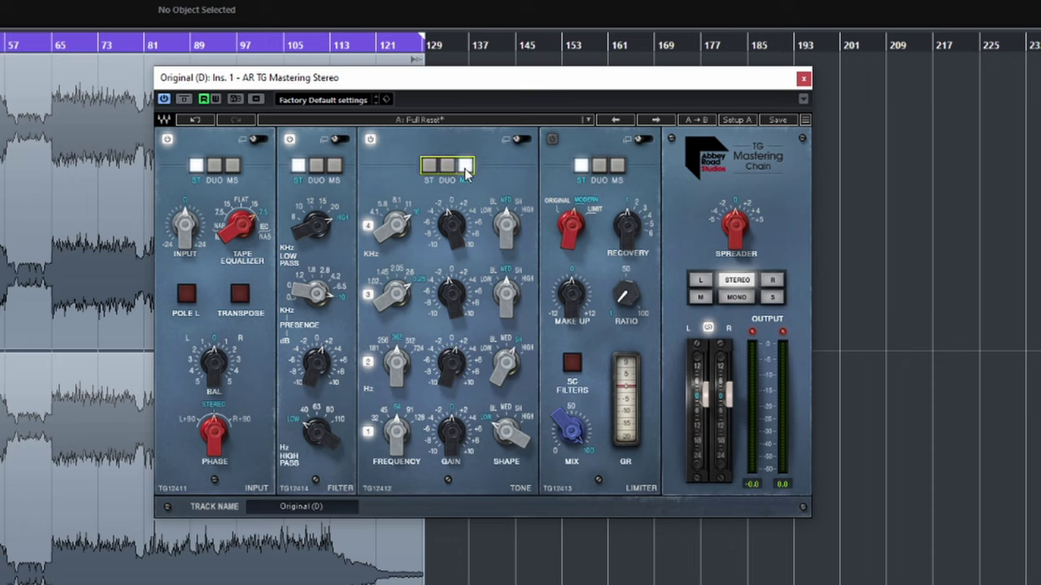
{"action": "left_click", "coordinate": [521, 140]}
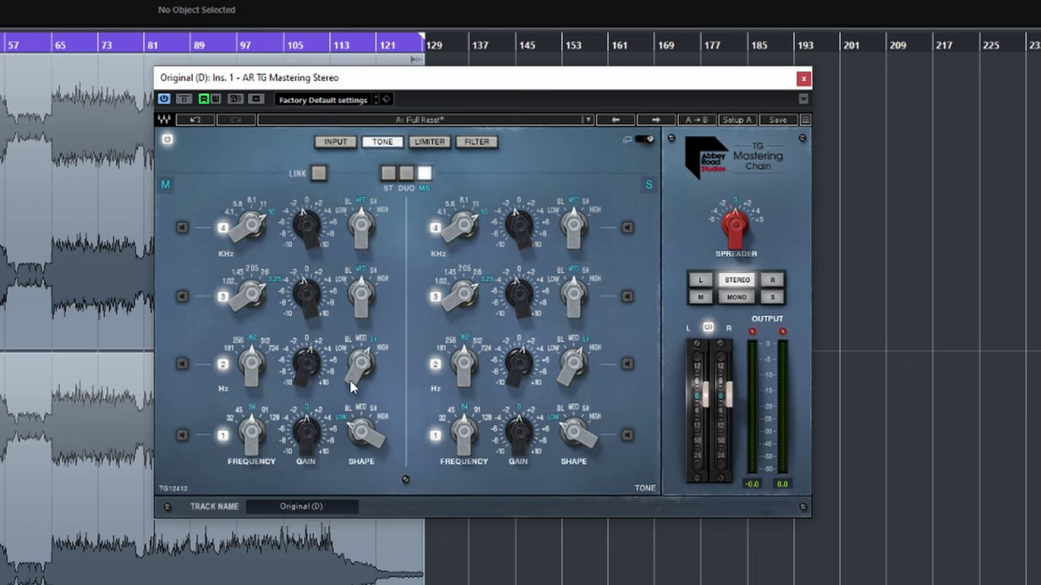
{"action": "left_click_drag", "start_coordinate": [306, 366], "coordinate": [306, 358]}
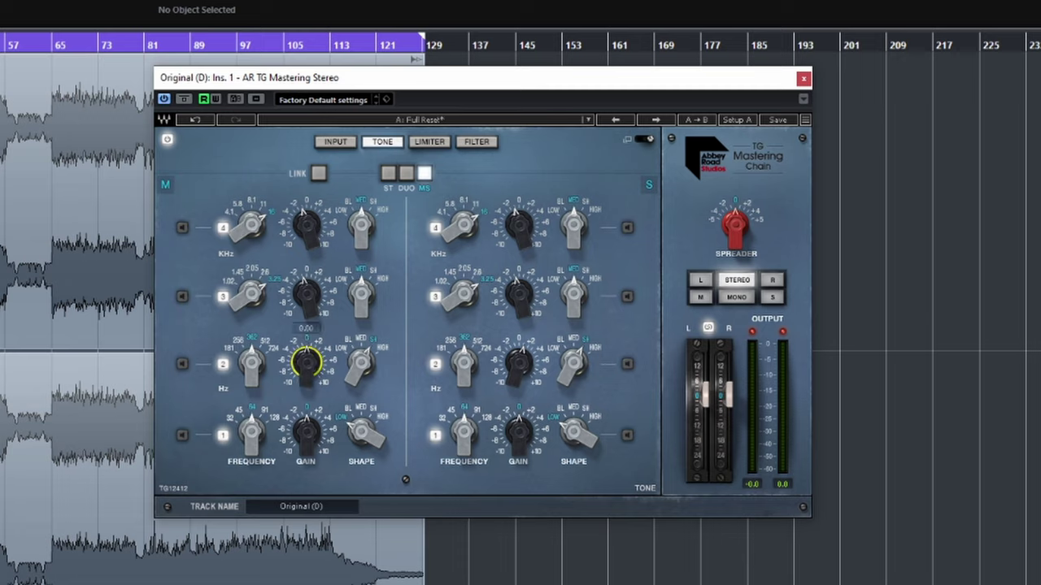
{"action": "left_click_drag", "start_coordinate": [519, 362], "coordinate": [519, 365]}
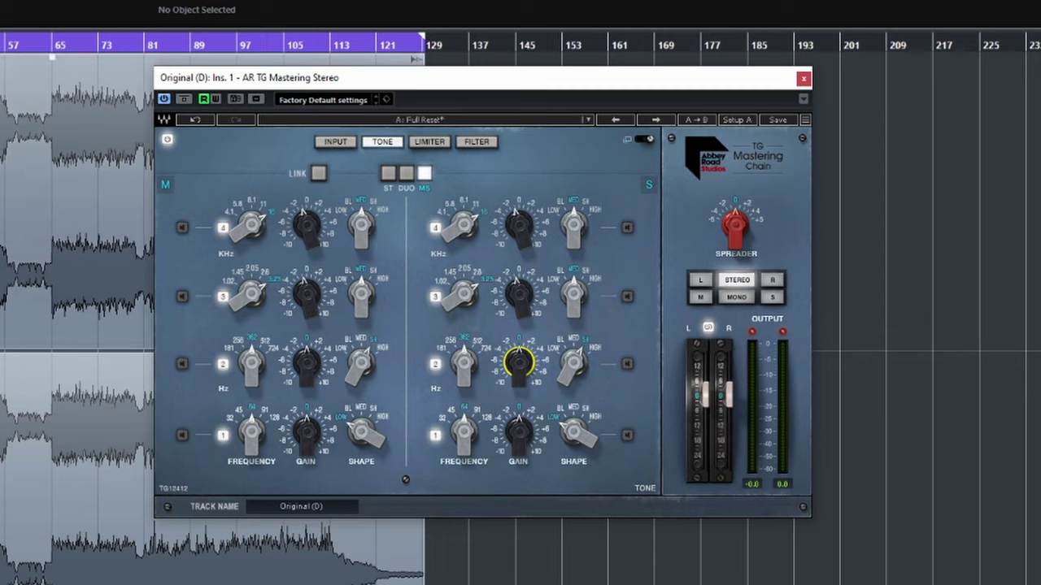
- Cut the mid channel's band 2 gain slightly by ear and return to the full chain view
{"action": "mouse_move", "coordinate": [306, 365]}
{"action": "left_mouse_down"}
{"action": "mouse_move", "coordinate": [307, 405]}
{"action": "mouse_move", "coordinate": [307, 349]}
{"action": "left_mouse_up"}
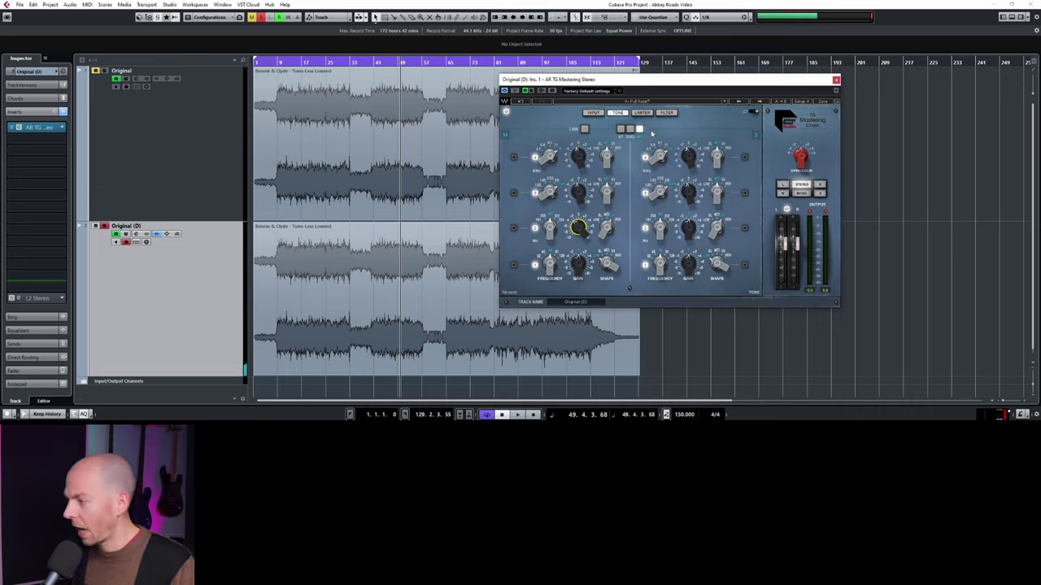
{"action": "left_click", "coordinate": [639, 129]}
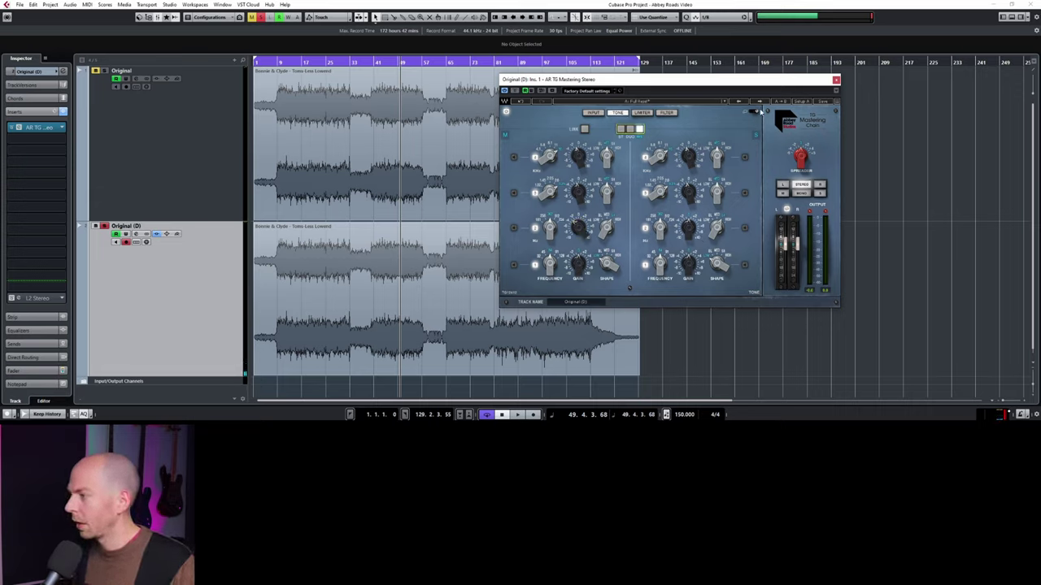
{"action": "left_click", "coordinate": [761, 112]}
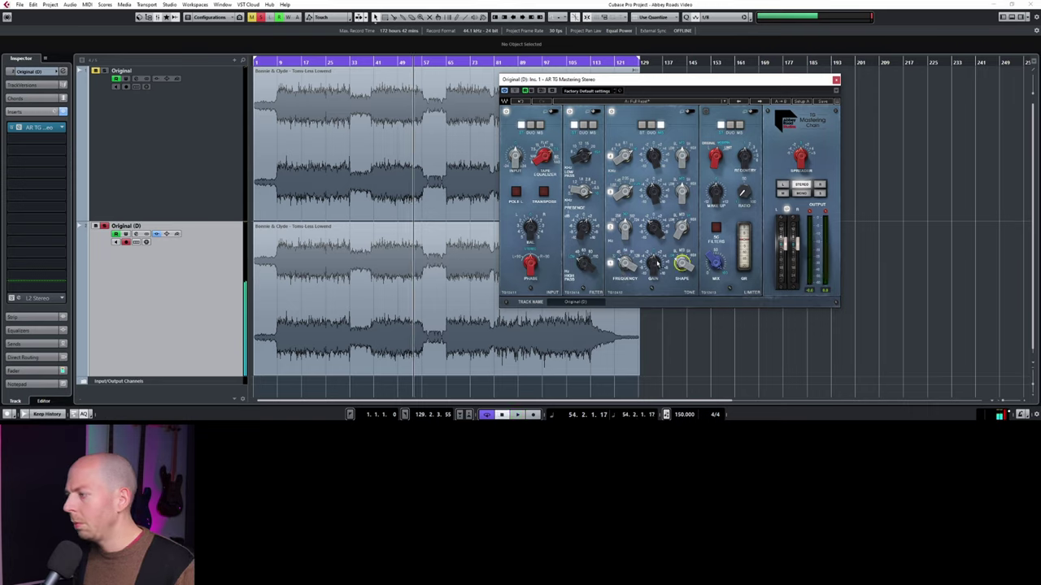
- Add a slight boost to the Tone module's band 1 at 32 Hz by ear during playback
{"action": "key", "text": "space"}
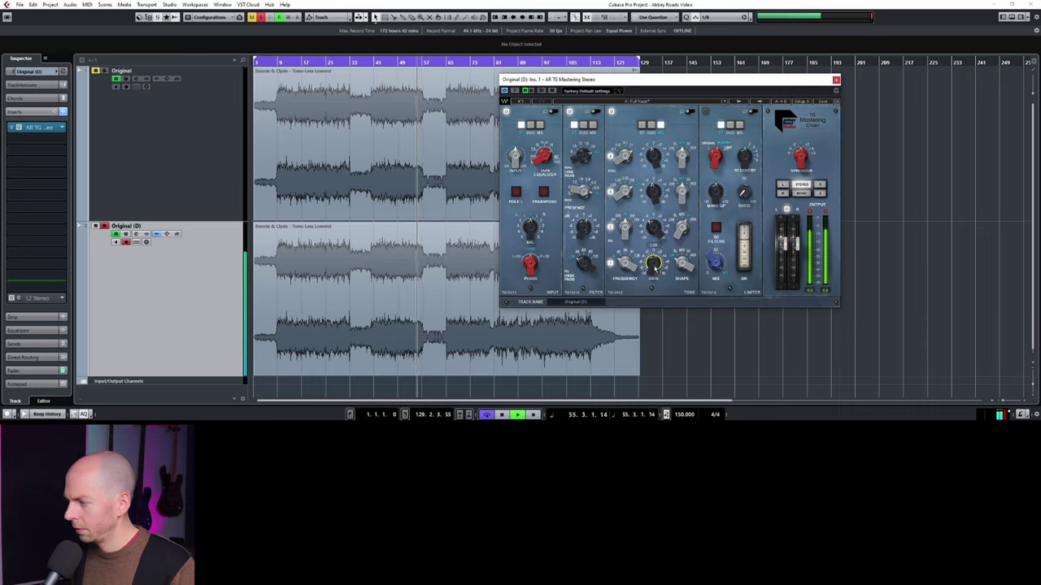
{"action": "key", "text": "space"}
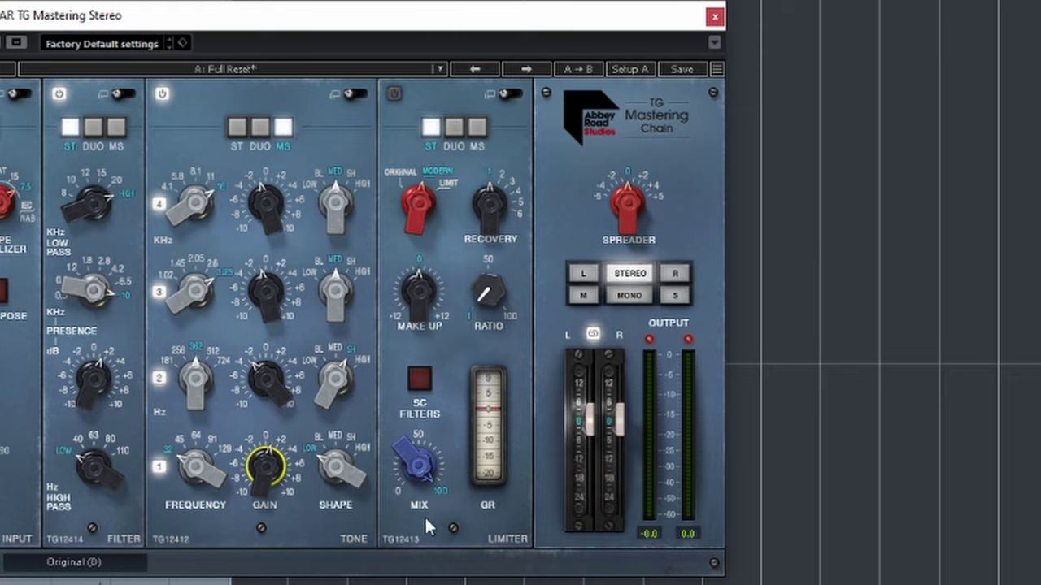
- Turn on the Limiter module and alternate its mode between Original and Modern, leaving it on Modern
{"action": "left_click", "coordinate": [421, 214]}
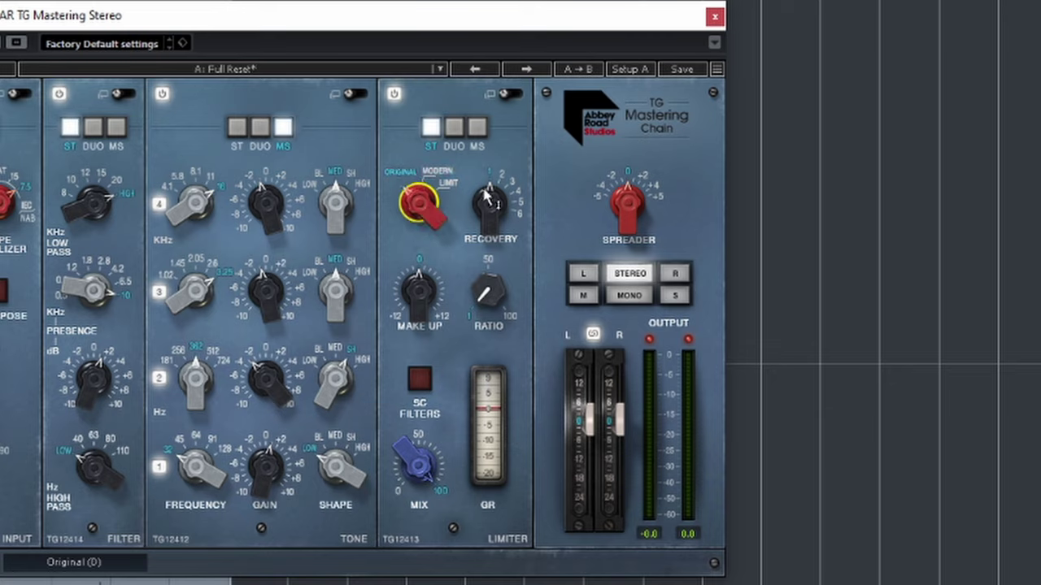
{"action": "left_click", "coordinate": [428, 216]}
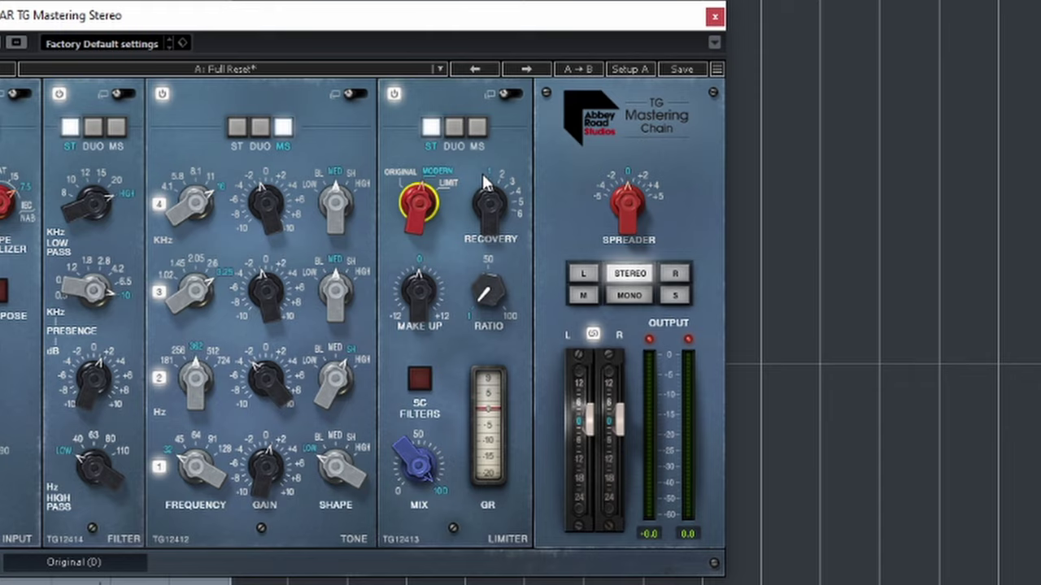
{"action": "left_click", "coordinate": [417, 200]}
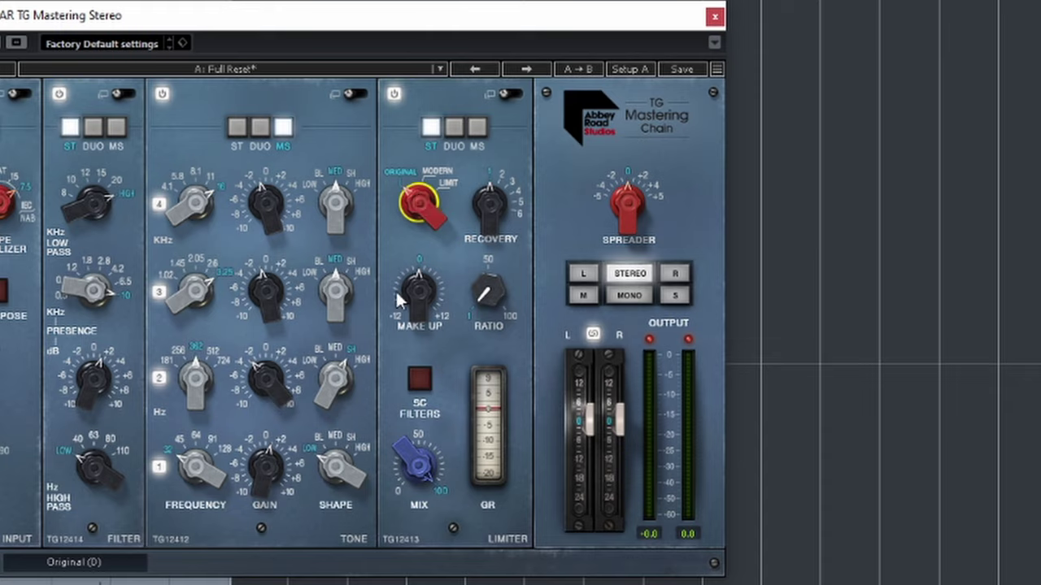
{"action": "left_click", "coordinate": [418, 201]}
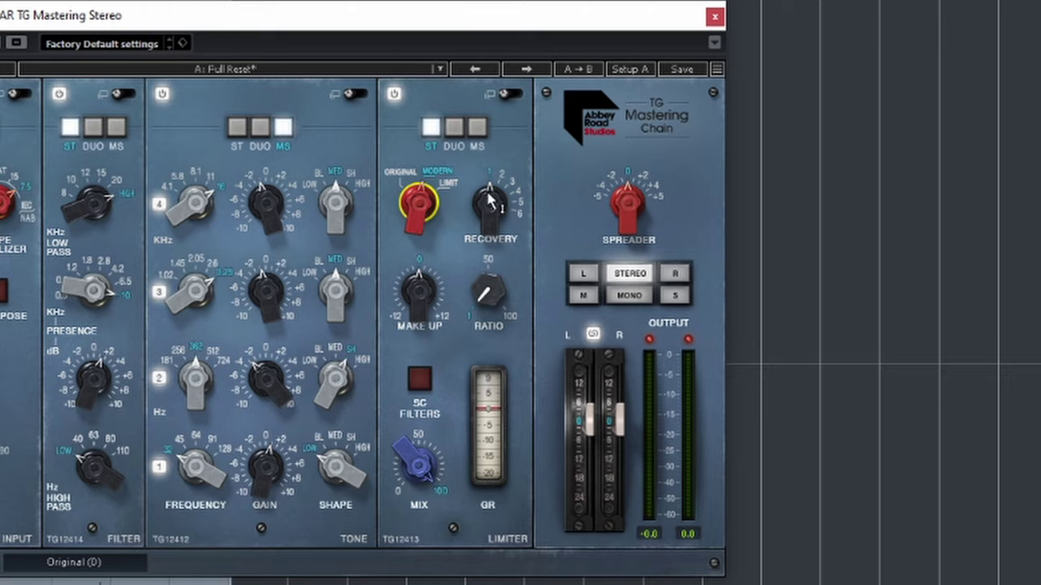
- Try the Limiter module's Recovery, Ratio and Mix controls, returning each to its starting setting
{"action": "mouse_move", "coordinate": [498, 213]}
{"action": "left_mouse_down"}
{"action": "mouse_move", "coordinate": [497, 186]}
{"action": "mouse_move", "coordinate": [501, 228]}
{"action": "left_mouse_up"}
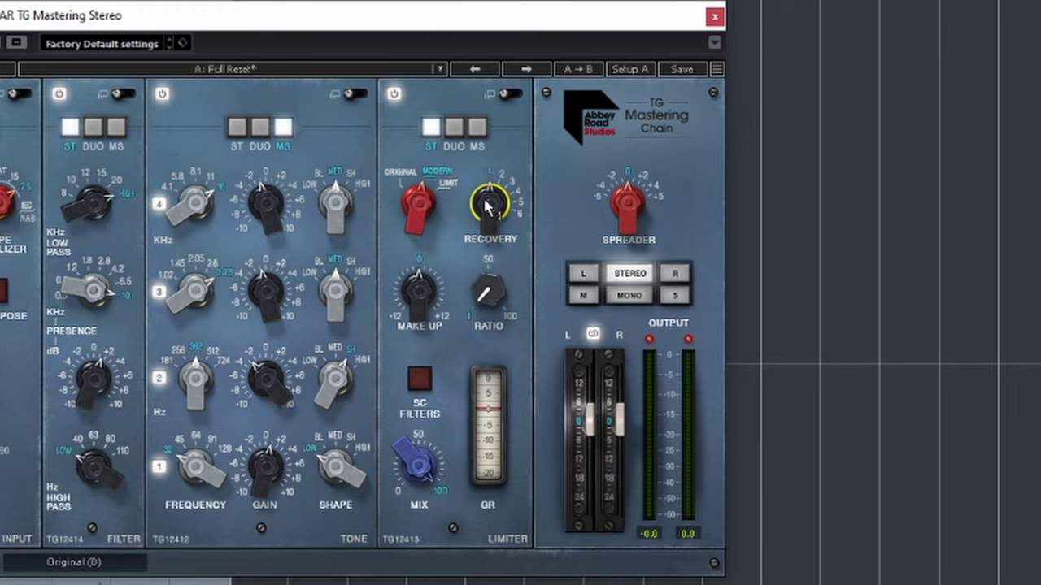
{"action": "mouse_move", "coordinate": [488, 291]}
{"action": "left_mouse_down"}
{"action": "mouse_move", "coordinate": [488, 268]}
{"action": "mouse_move", "coordinate": [488, 293]}
{"action": "left_mouse_up"}
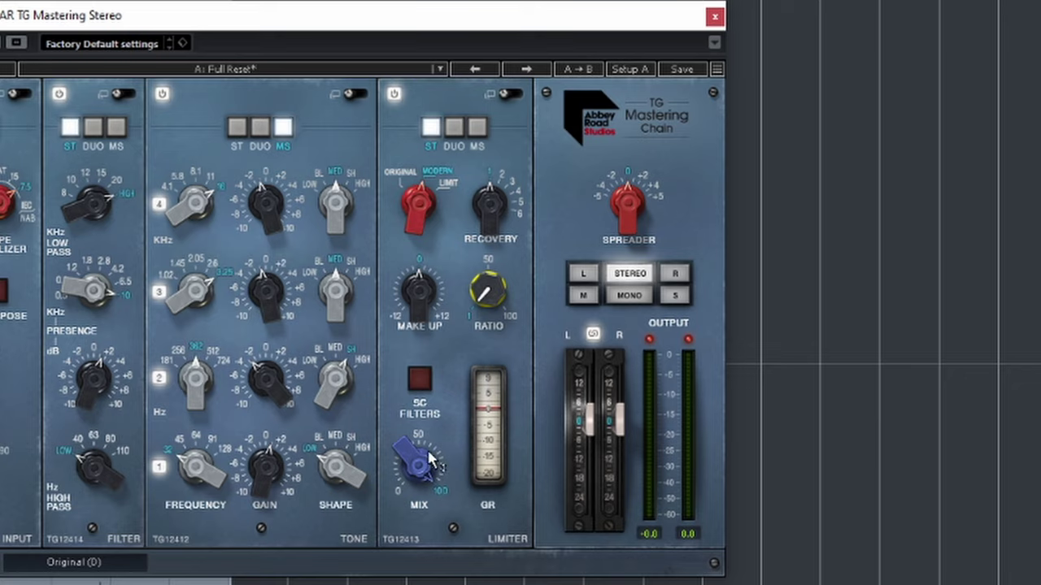
{"action": "mouse_move", "coordinate": [420, 465]}
{"action": "left_click_drag", "start_coordinate": [420, 465], "coordinate": [420, 520]}
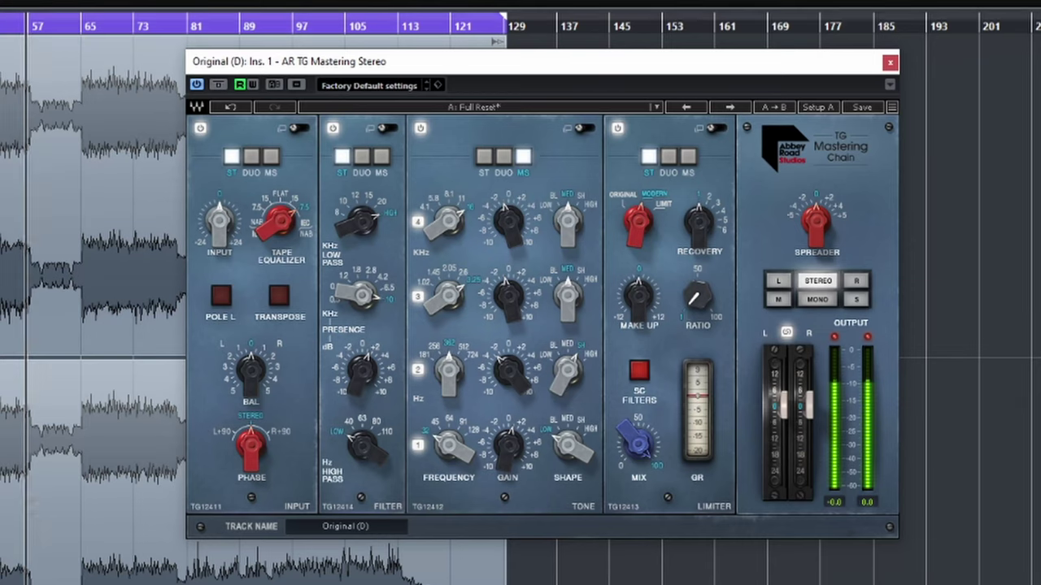
- Raise the Limiter module's Make Up gain slightly and its Ratio to 100, and audition the compression
{"action": "left_click_drag", "start_coordinate": [649, 314], "coordinate": [697, 254]}
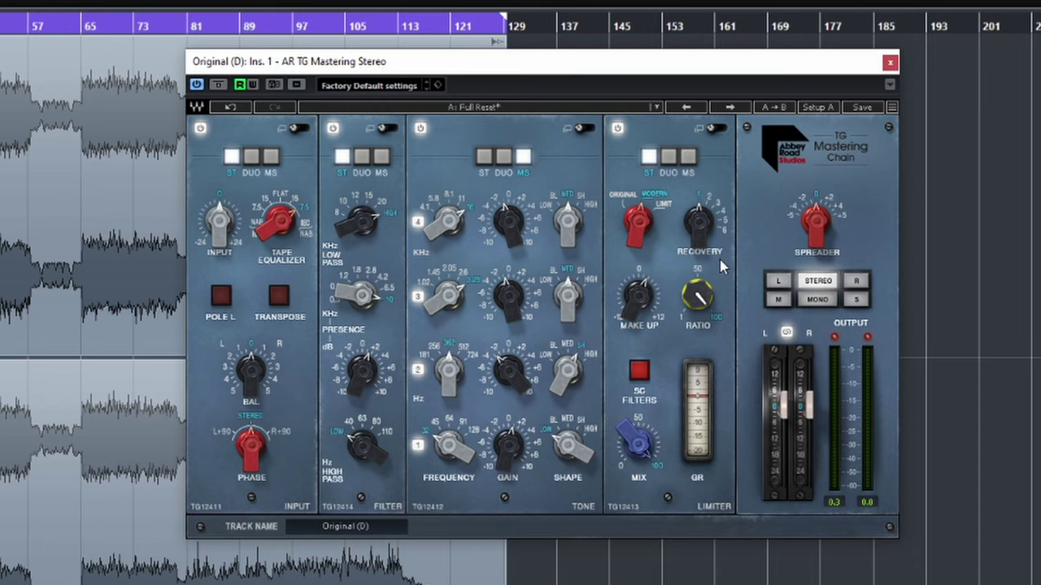
{"action": "key", "text": "space"}
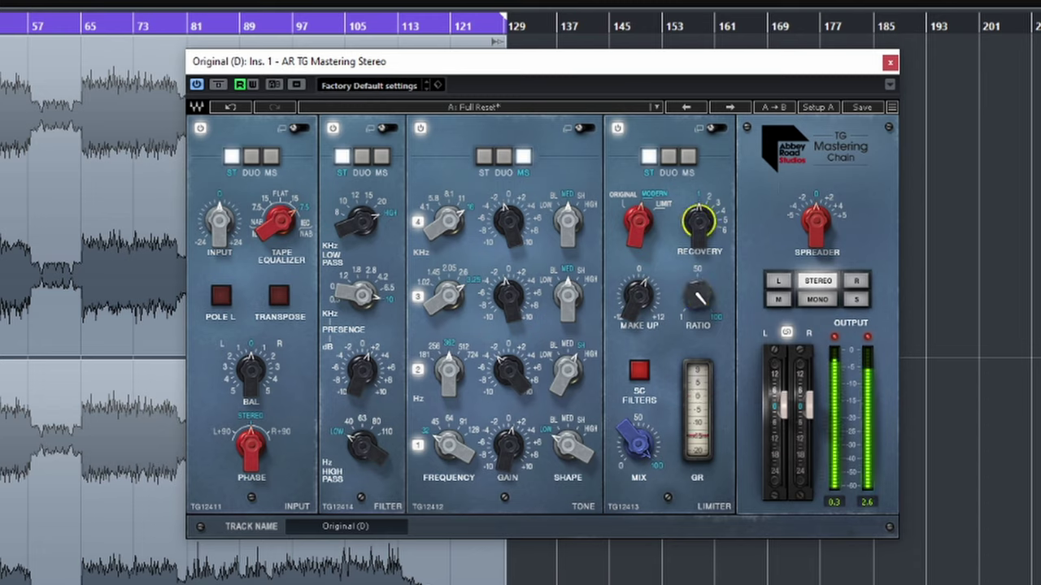
- Adjust the Limiter module's Recovery by ear during playback and switch off its SC Filters
{"action": "mouse_move", "coordinate": [706, 241]}
{"action": "left_mouse_down"}
{"action": "mouse_move", "coordinate": [706, 251]}
{"action": "mouse_move", "coordinate": [700, 227]}
{"action": "left_mouse_up"}
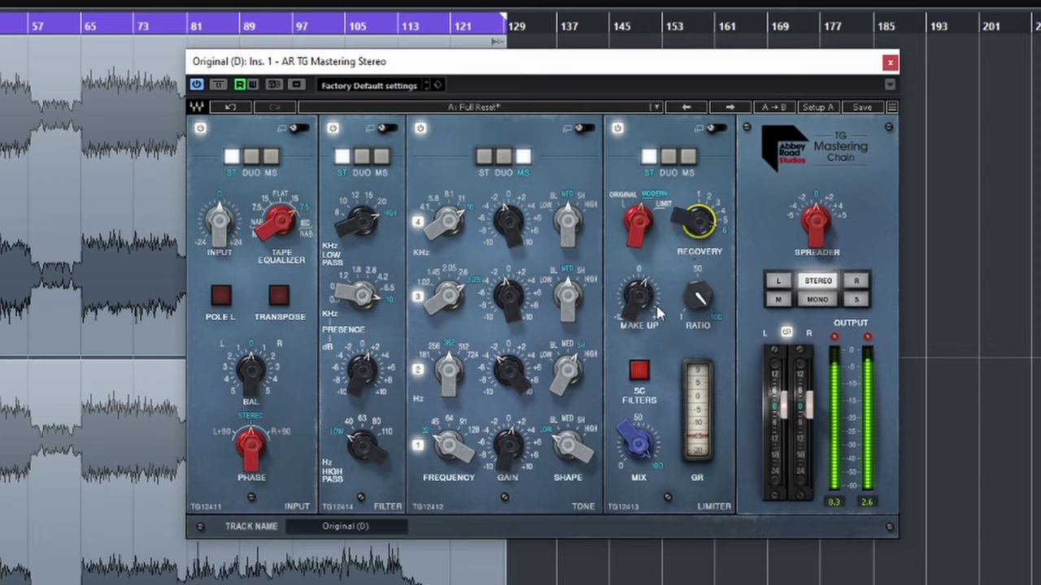
{"action": "left_click", "coordinate": [640, 374]}
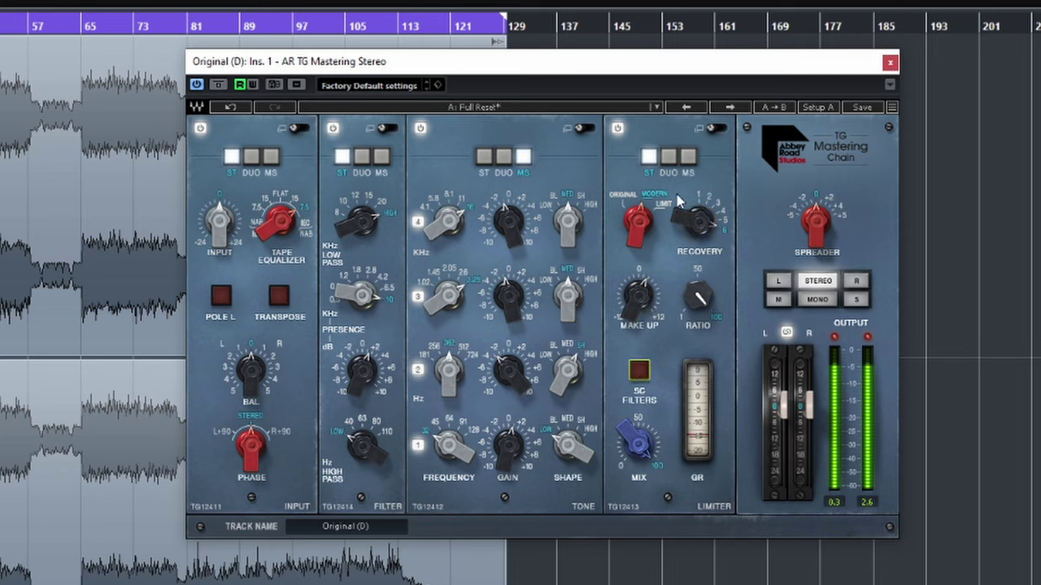
{"action": "left_click_drag", "start_coordinate": [697, 218], "coordinate": [701, 223]}
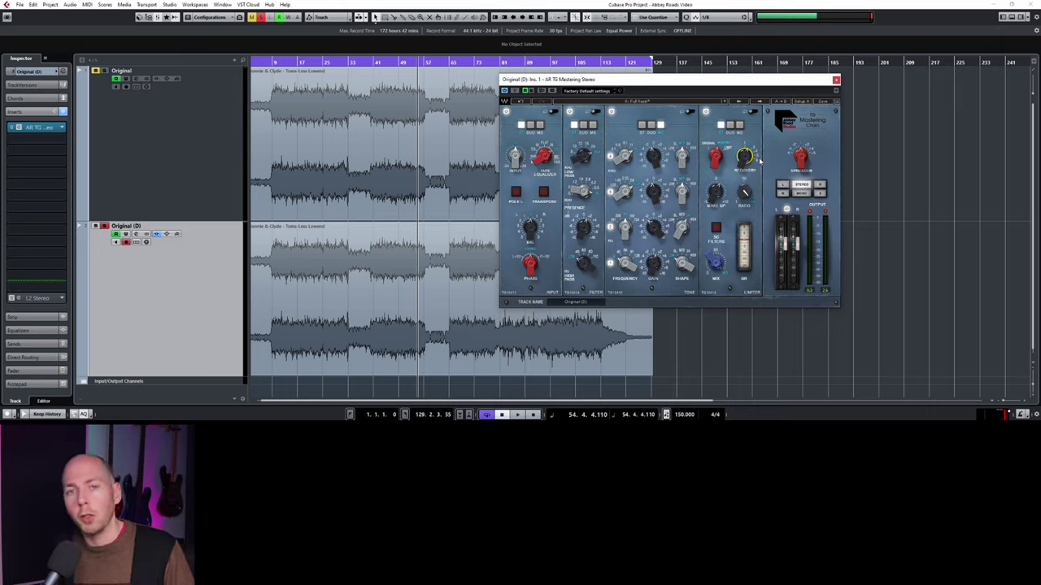
{"action": "key", "text": "space"}
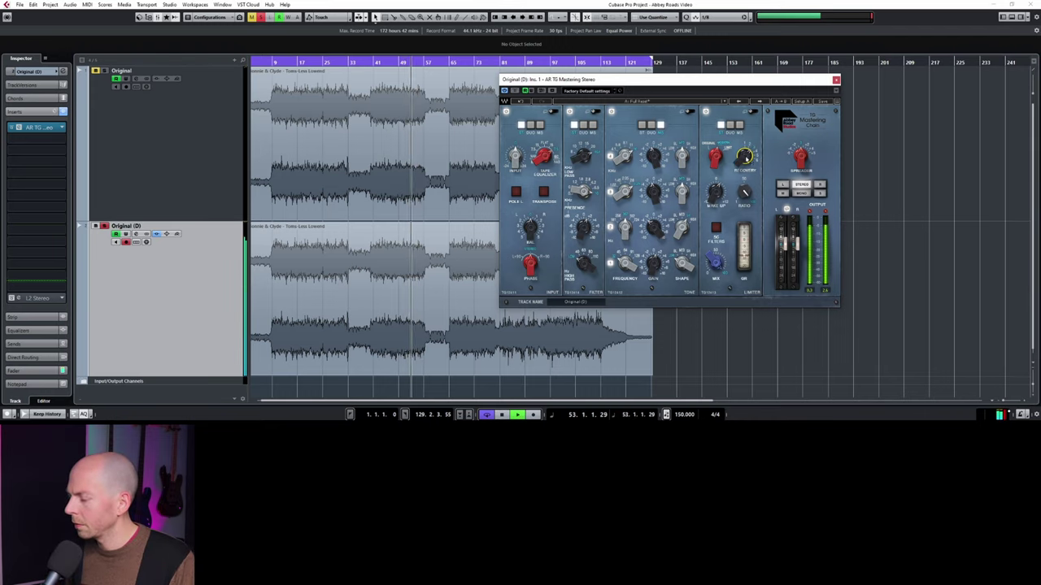
{"action": "key", "text": "space"}
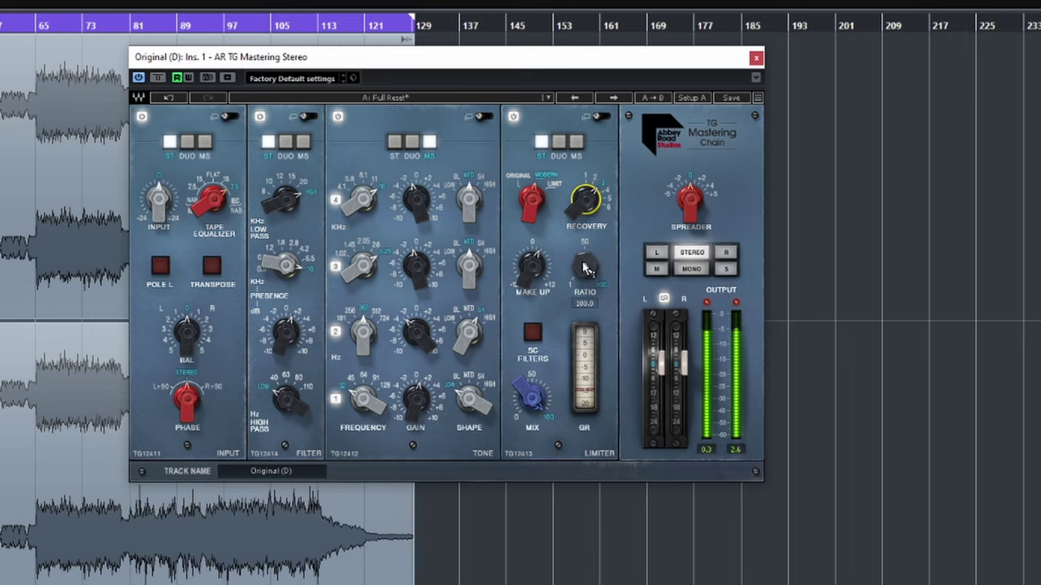
- Lower the Limiter module's Ratio to just under 50 and try its Mix control during playback
{"action": "left_click_drag", "start_coordinate": [584, 264], "coordinate": [531, 264]}
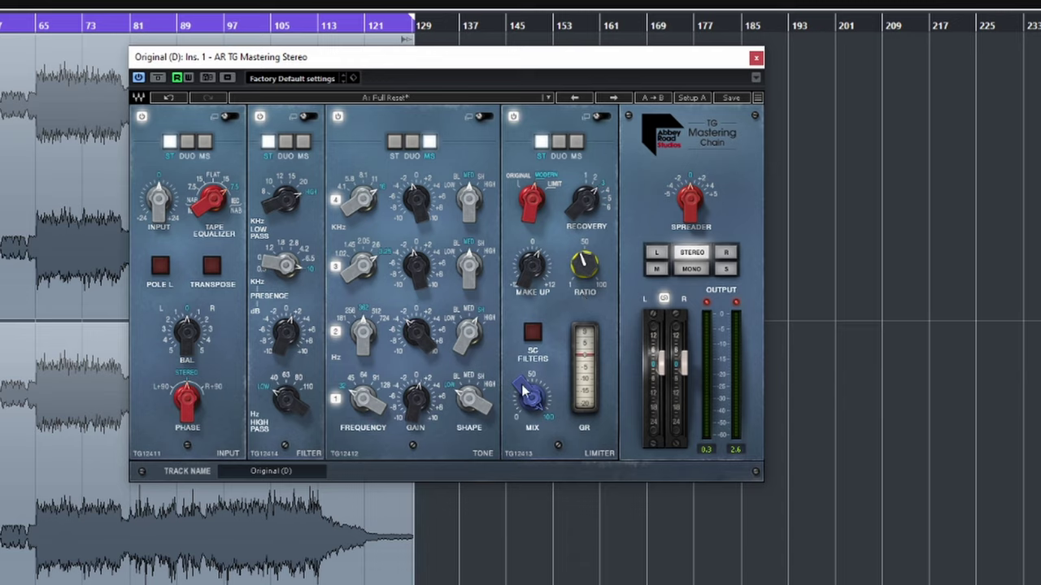
{"action": "left_click_drag", "start_coordinate": [525, 394], "coordinate": [525, 425]}
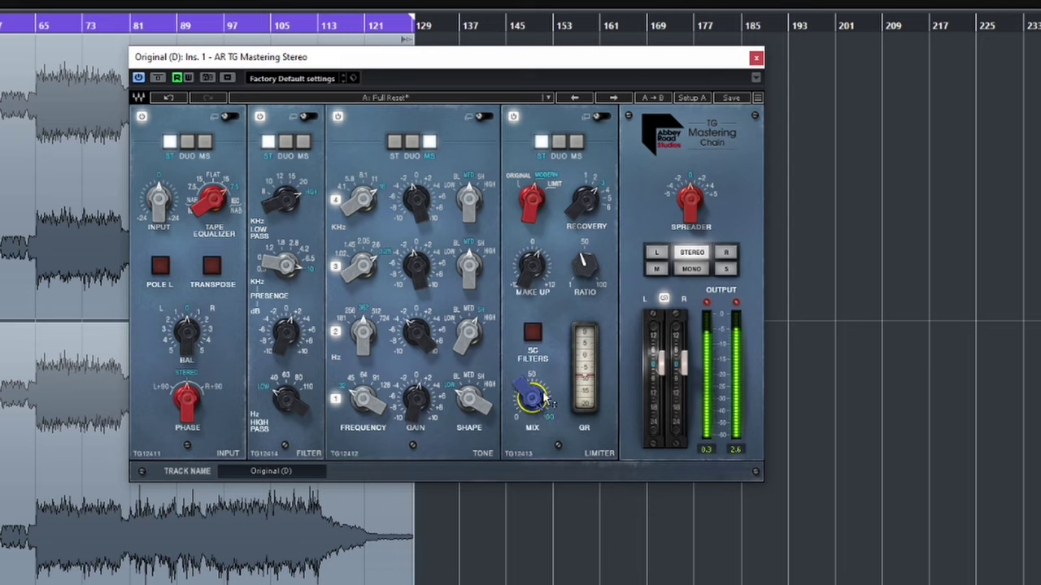
- Set the Limiter module's Mix to 47.5 and switch on its SC Filter in the module's detailed view
{"action": "mouse_move", "coordinate": [530, 399]}
{"action": "left_mouse_down"}
{"action": "mouse_move", "coordinate": [531, 372]}
{"action": "mouse_move", "coordinate": [530, 398]}
{"action": "mouse_move", "coordinate": [531, 383]}
{"action": "left_mouse_up"}
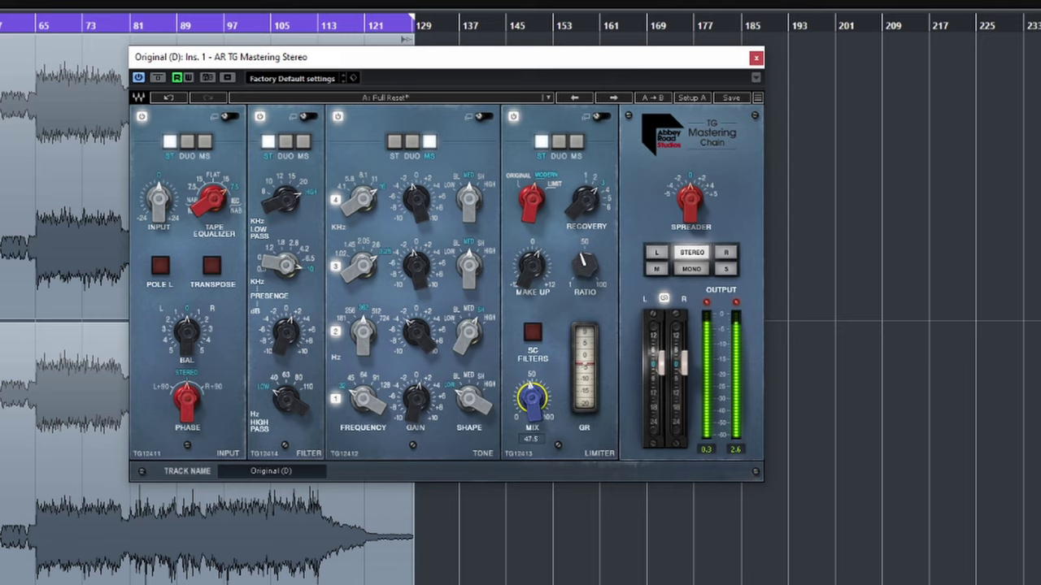
{"action": "left_click", "coordinate": [601, 118]}
{"action": "left_click", "coordinate": [472, 149]}
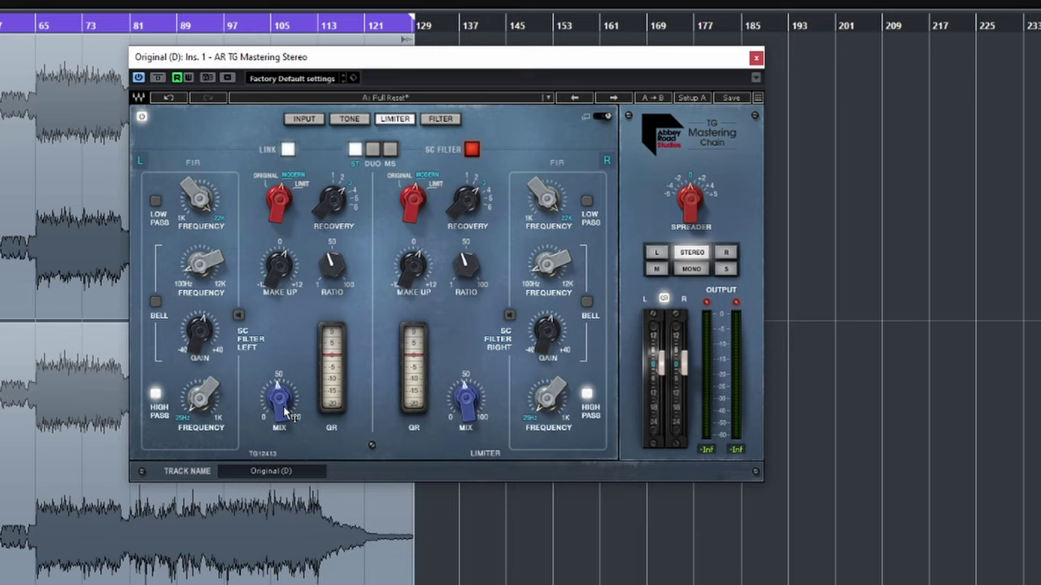
- Adjust the Limiter's linked side-chain high-pass frequency by ear during playback, to slightly above 25 Hz, and return to the main view
{"action": "key", "text": "space"}
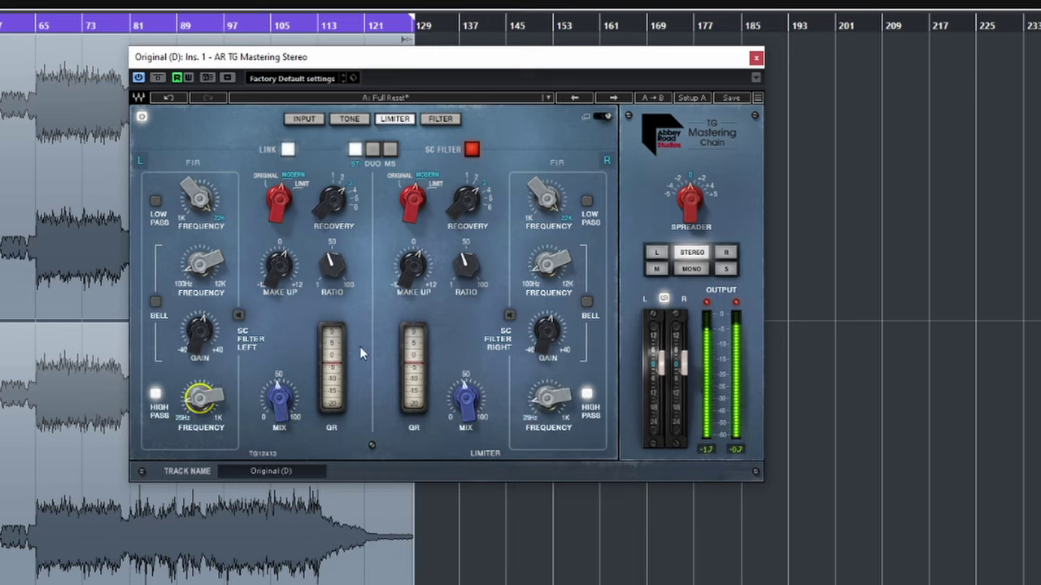
{"action": "mouse_move", "coordinate": [200, 402]}
{"action": "left_mouse_down"}
{"action": "mouse_move", "coordinate": [201, 393]}
{"action": "mouse_move", "coordinate": [200, 411]}
{"action": "left_mouse_up"}
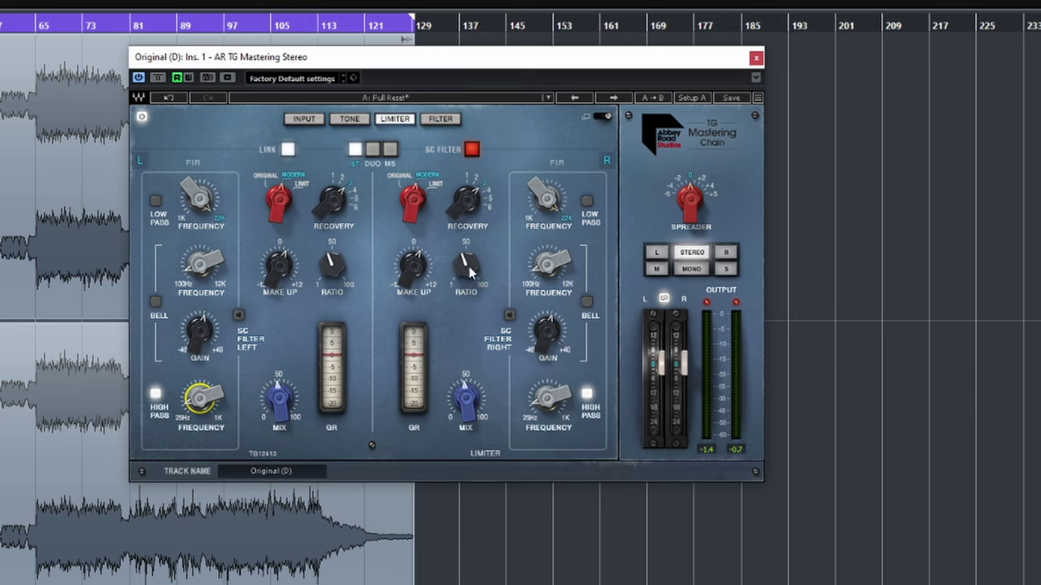
{"action": "left_click", "coordinate": [604, 116]}
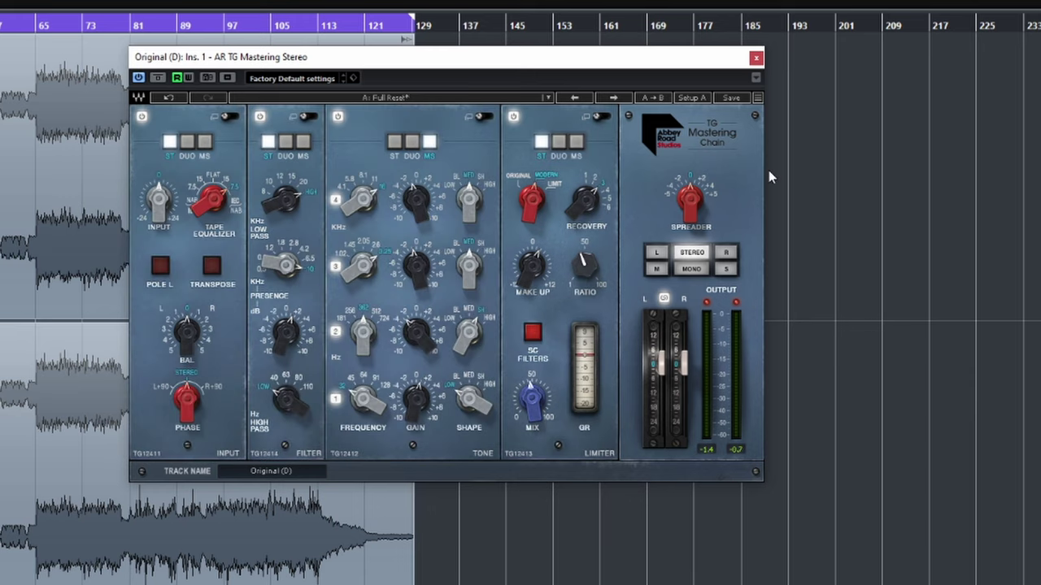
- Audition the output through the L, R, M, S and Mono monitoring modes, and return it to Stereo
{"action": "left_click", "coordinate": [663, 253]}
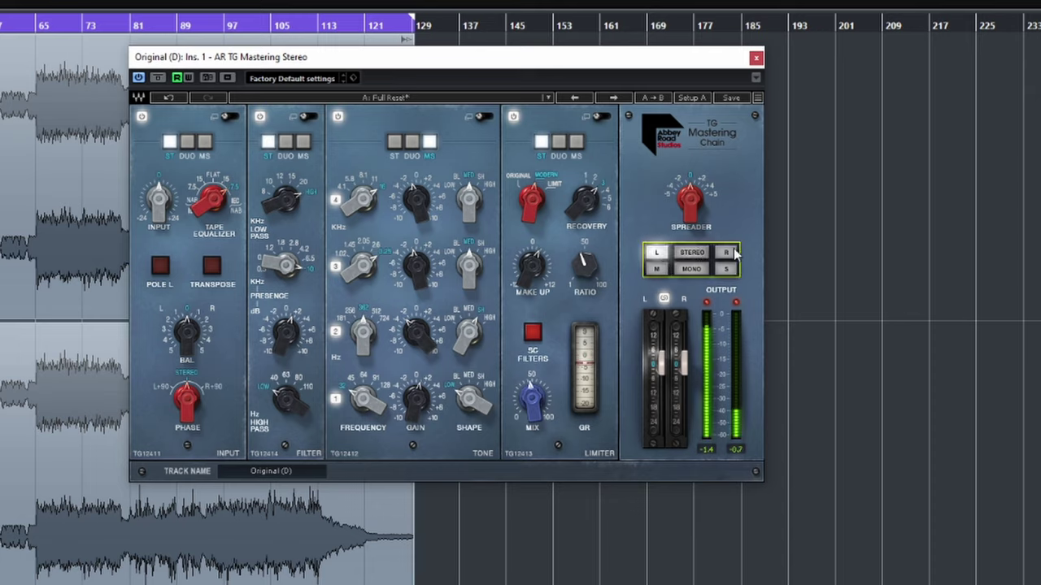
{"action": "left_click", "coordinate": [726, 252]}
{"action": "left_click", "coordinate": [657, 268]}
{"action": "left_click", "coordinate": [726, 269]}
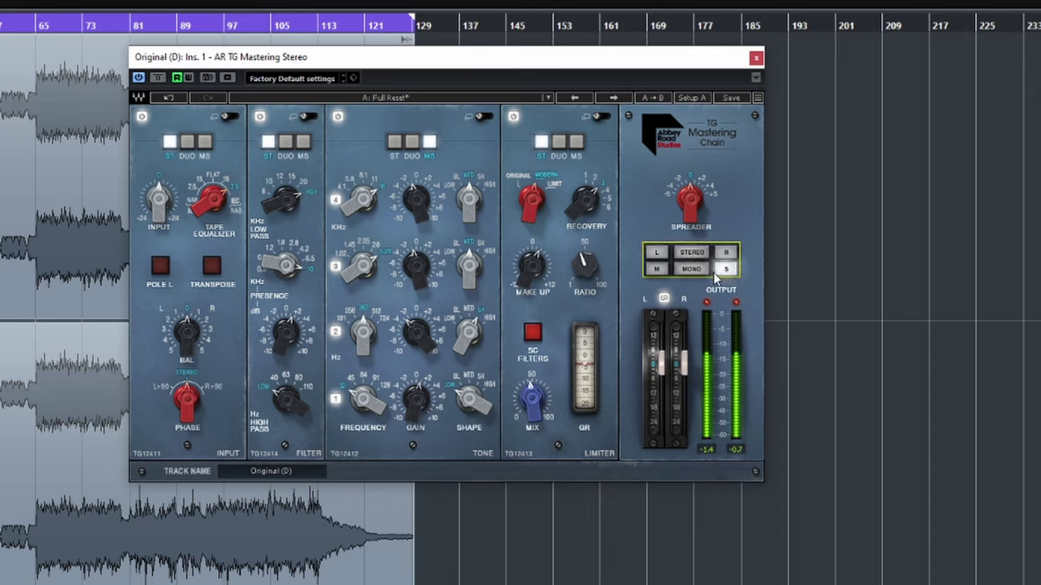
{"action": "left_click", "coordinate": [692, 269]}
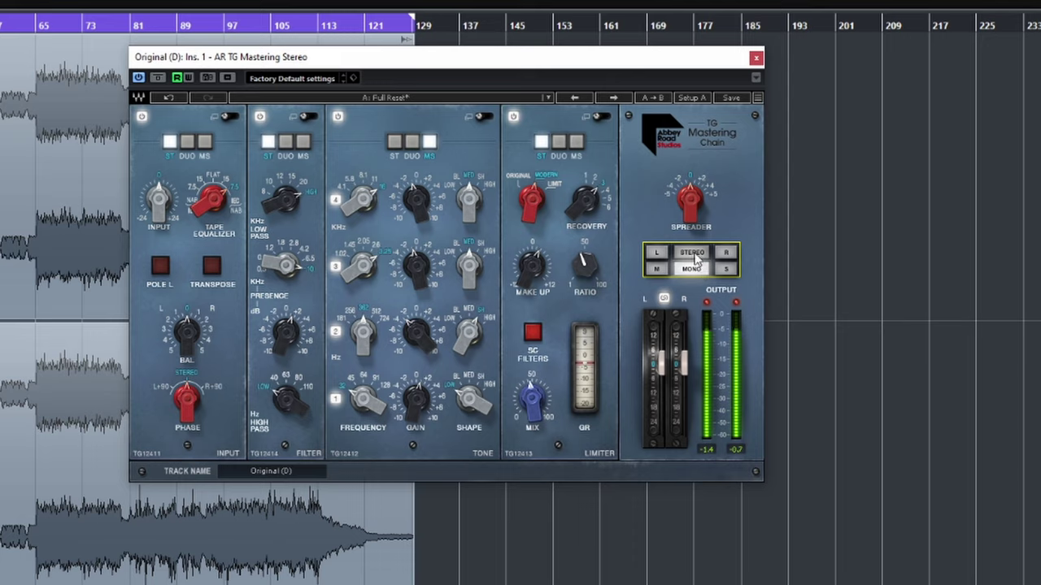
{"action": "left_click", "coordinate": [692, 252]}
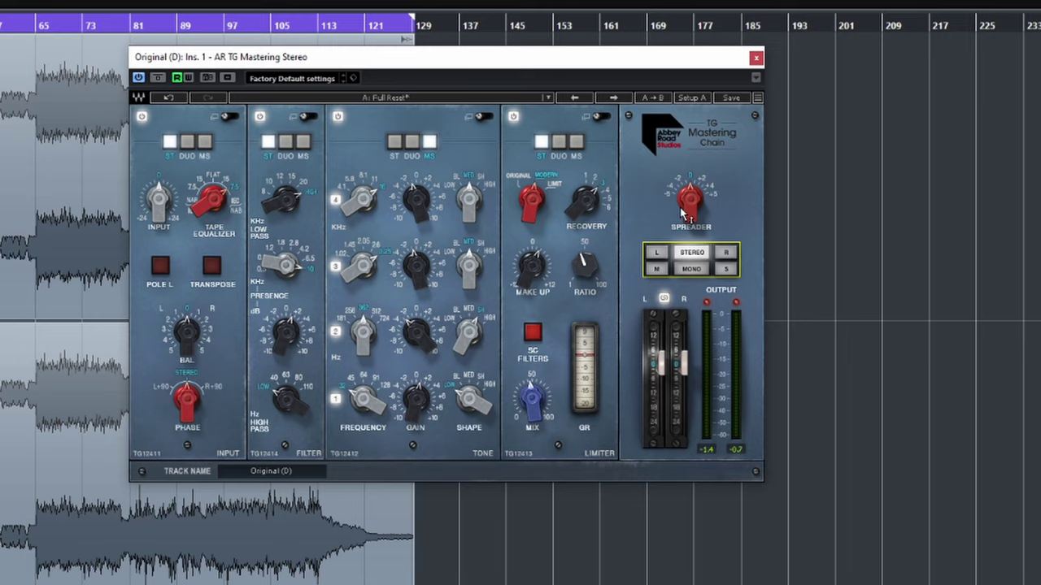
- Try the Spreader at 4.8, readjust the stereo width by ear, and close the mastering chain plugin
{"action": "mouse_move", "coordinate": [683, 213]}
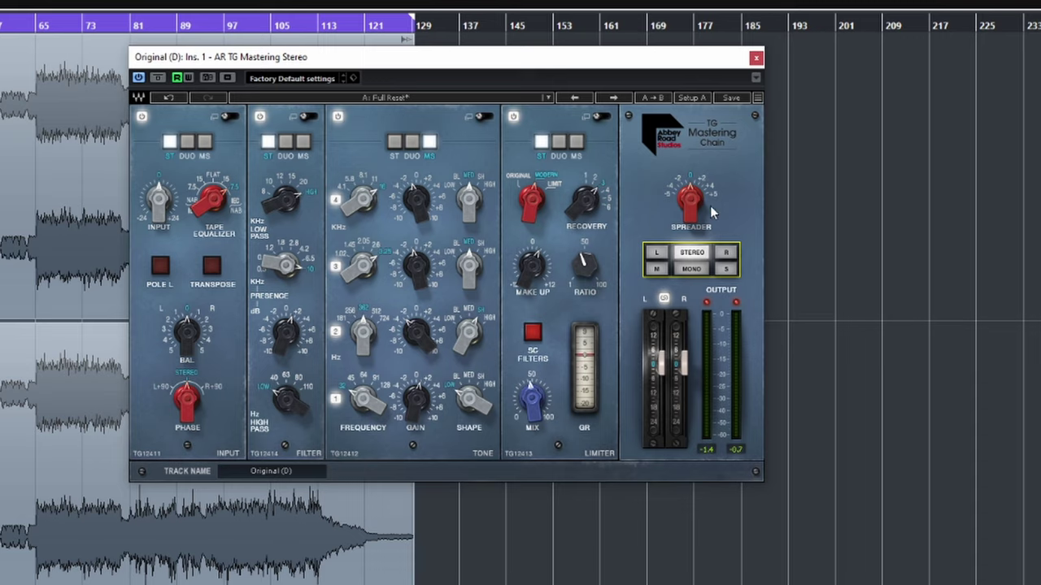
{"action": "left_click_drag", "start_coordinate": [689, 198], "coordinate": [701, 218]}
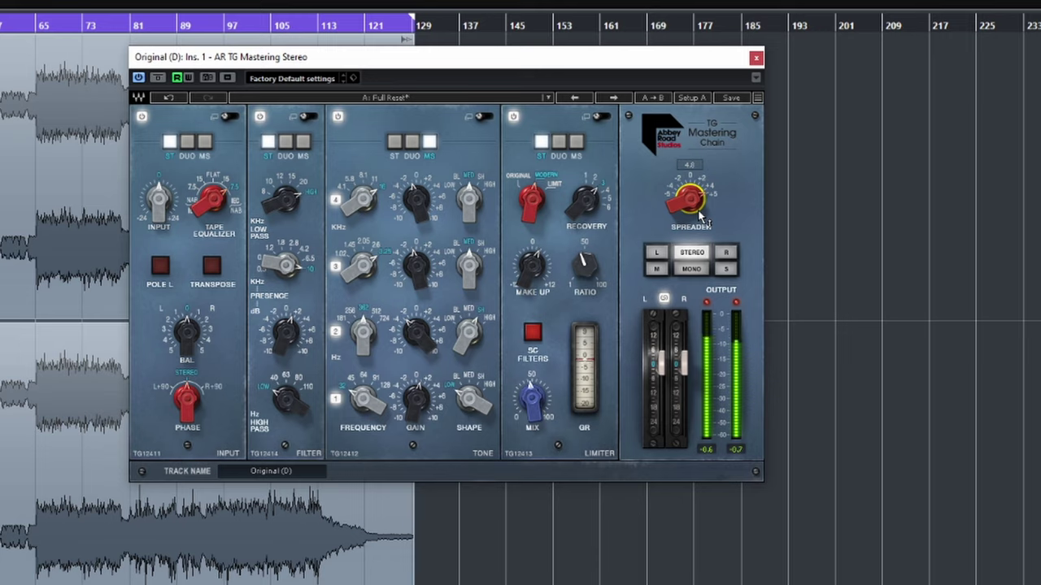
{"action": "left_click_drag", "start_coordinate": [690, 201], "coordinate": [716, 178]}
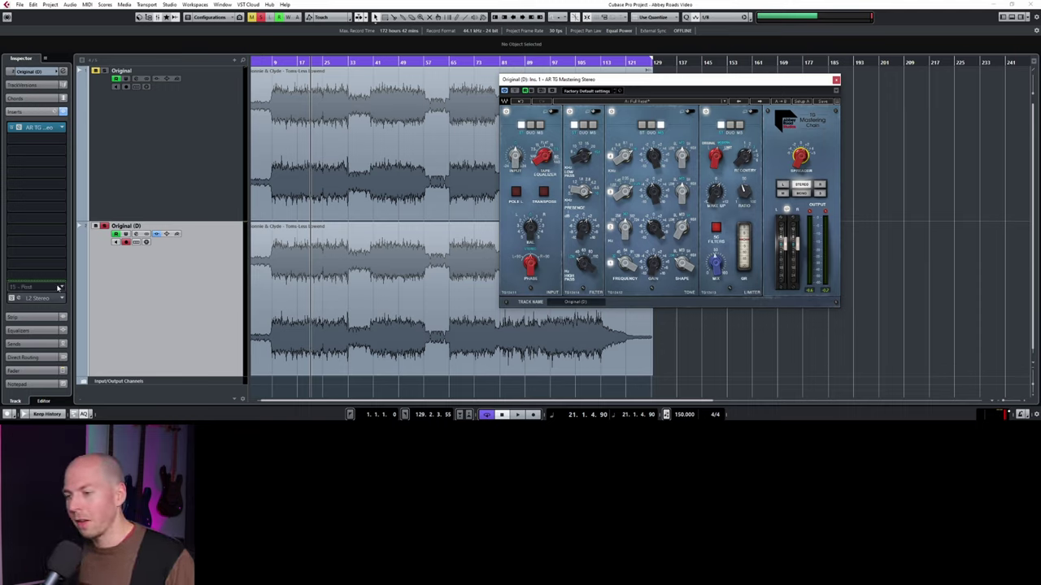
{"action": "left_click", "coordinate": [836, 80]}
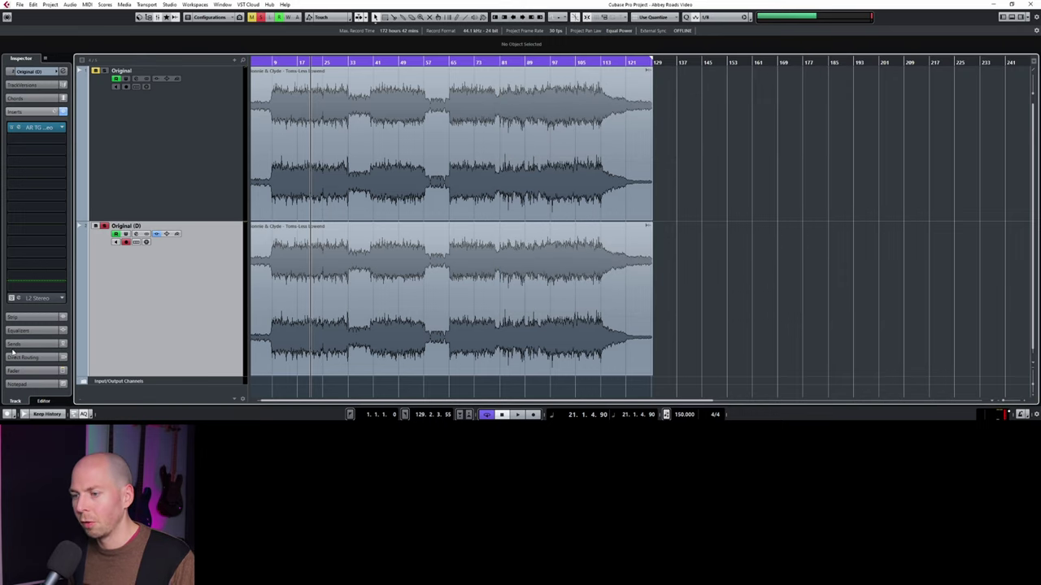
- Open the L2 Stereo limiter on the Original (D) track, audition the mix and take the limiter out of bypass
{"action": "left_click", "coordinate": [37, 298]}
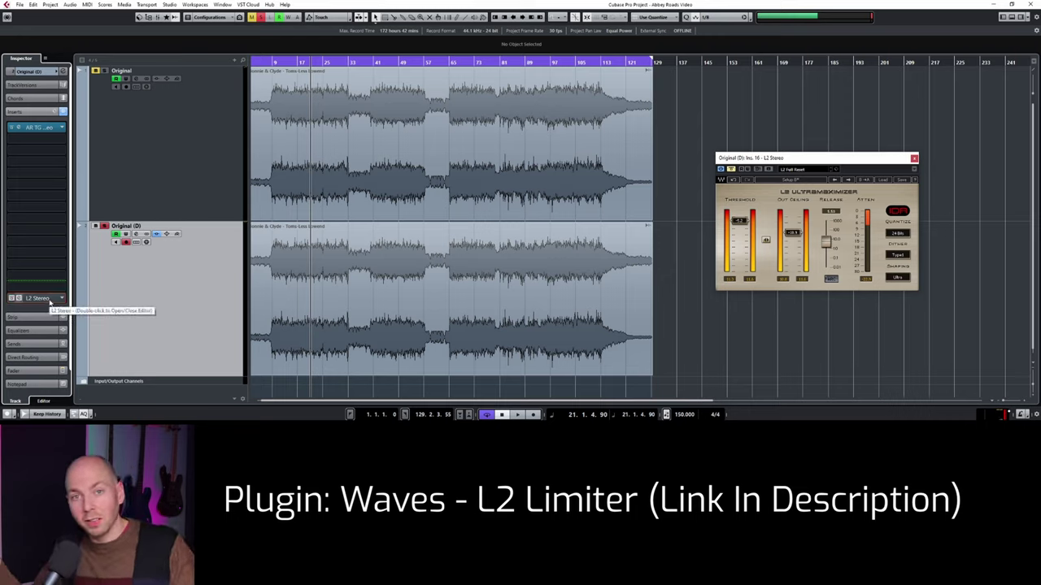
{"action": "key", "text": "space"}
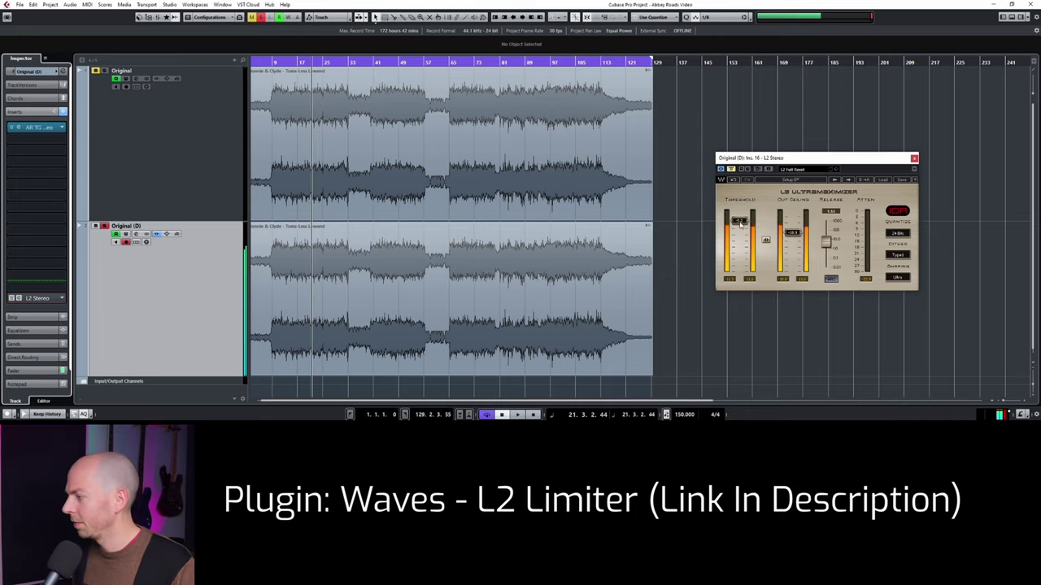
{"action": "key", "text": "space"}
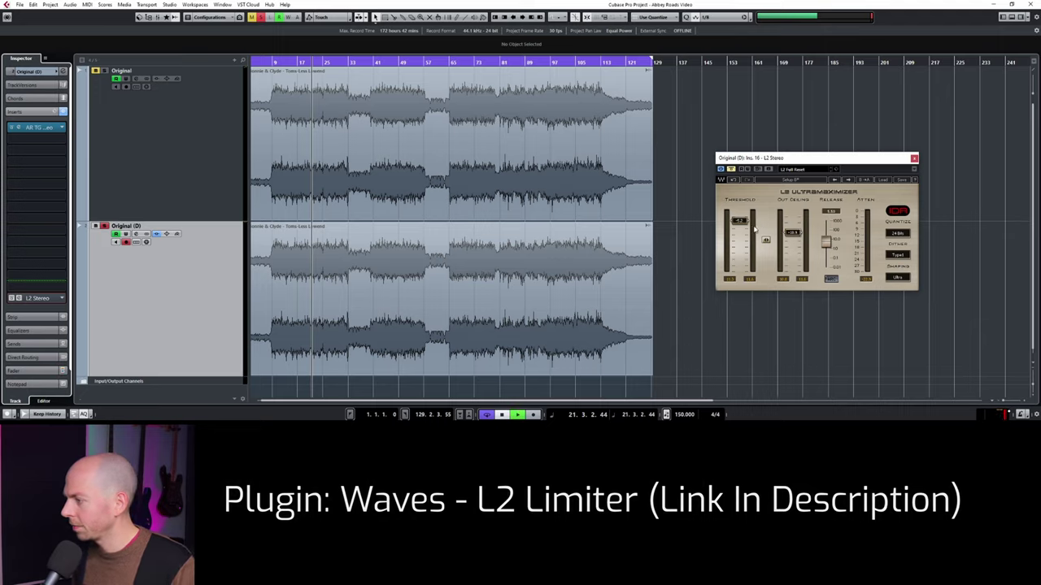
{"action": "key", "text": "space"}
{"action": "key", "text": "space"}
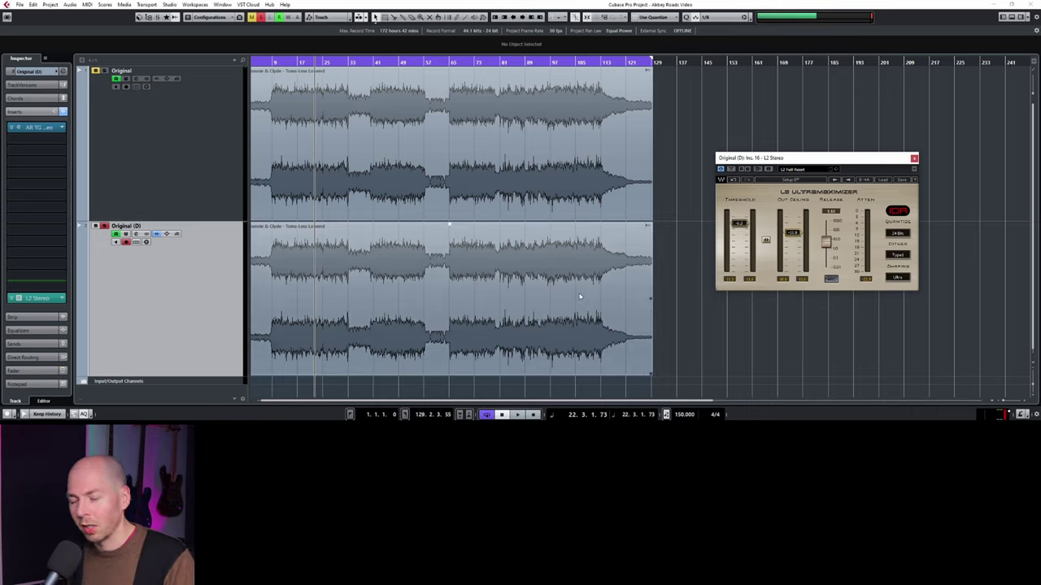
- Lower the L2 limiter's threshold to about -7.5 during playback and fine-tune it by ear
{"action": "key", "text": "space"}
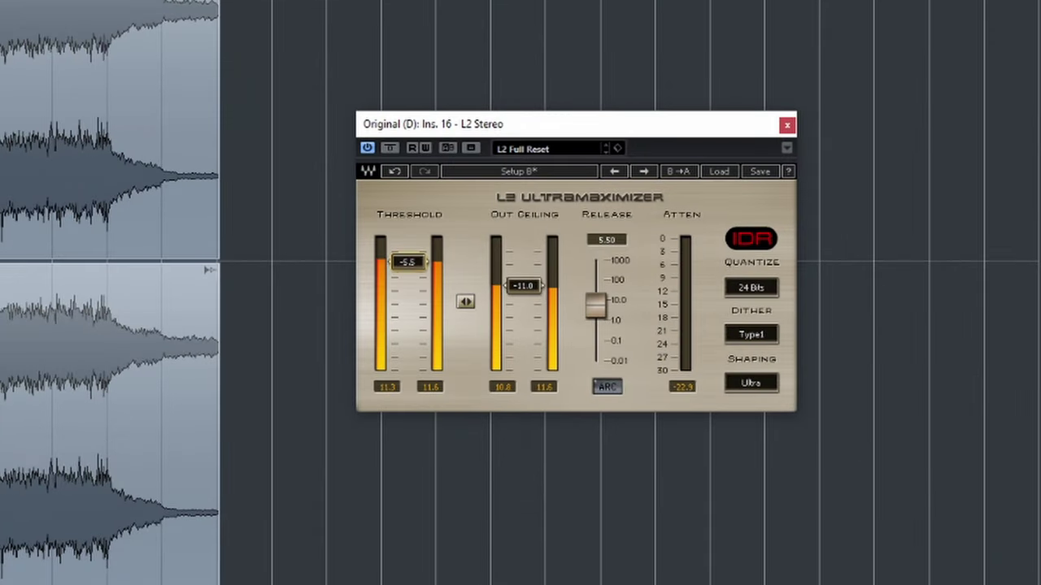
{"action": "left_click_drag", "start_coordinate": [407, 262], "coordinate": [406, 270]}
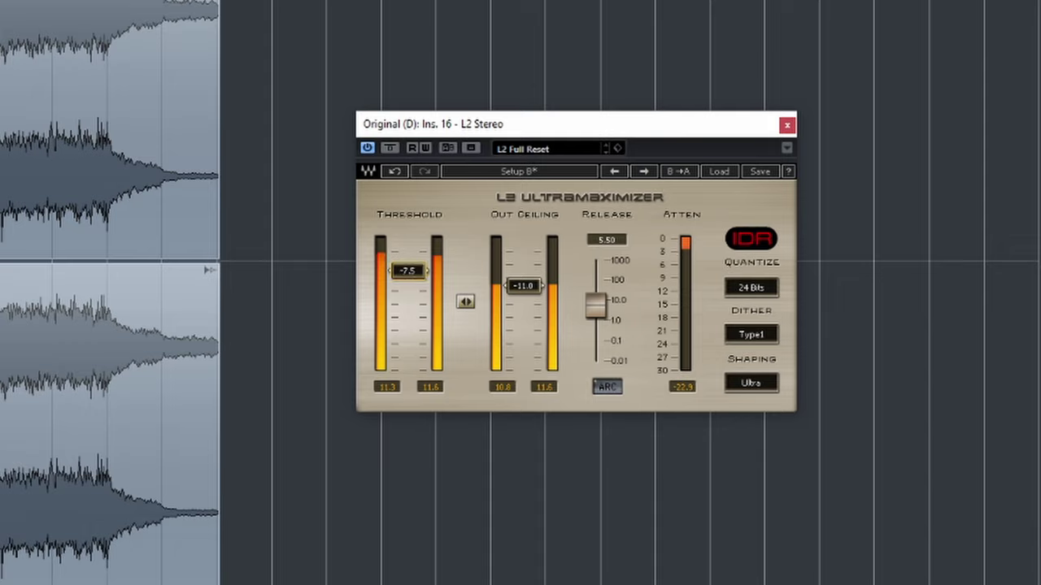
{"action": "left_click_drag", "start_coordinate": [407, 271], "coordinate": [408, 269]}
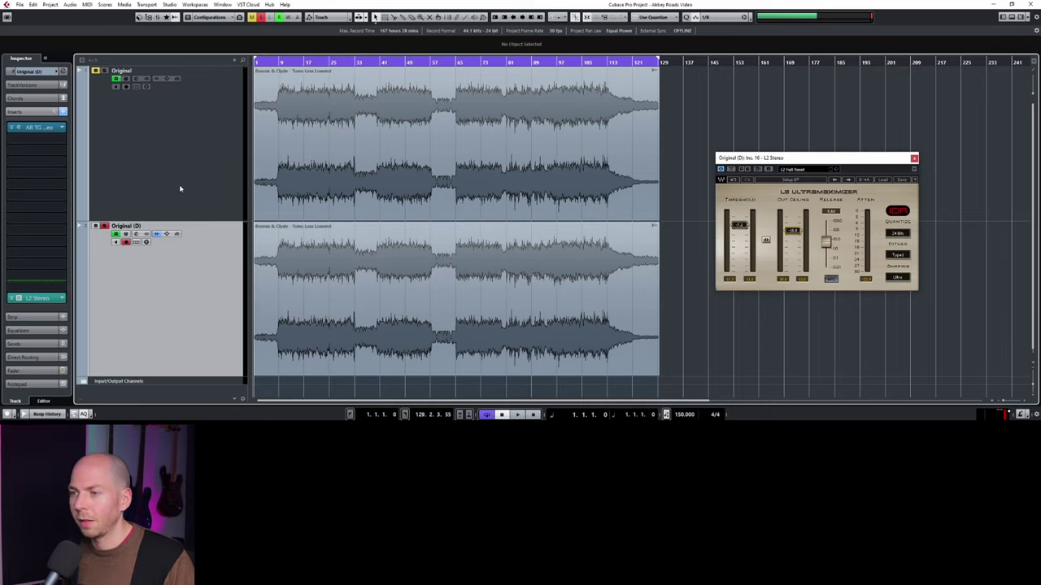
- Compare the unprocessed Original track with the mastered Original (D) track, alternating between them during playback from about bar 9
{"action": "left_click", "coordinate": [199, 158]}
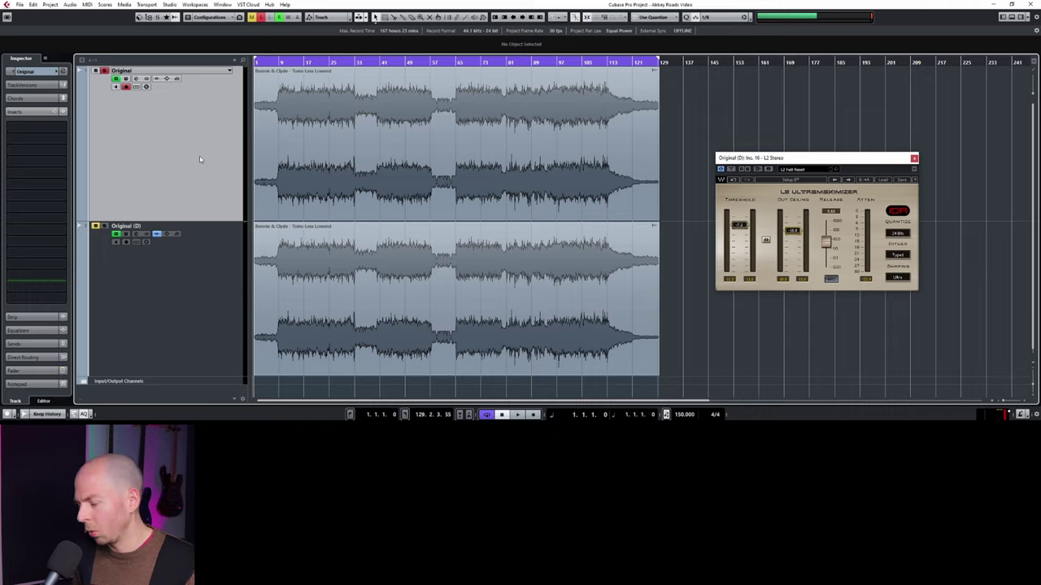
{"action": "left_click", "coordinate": [218, 277]}
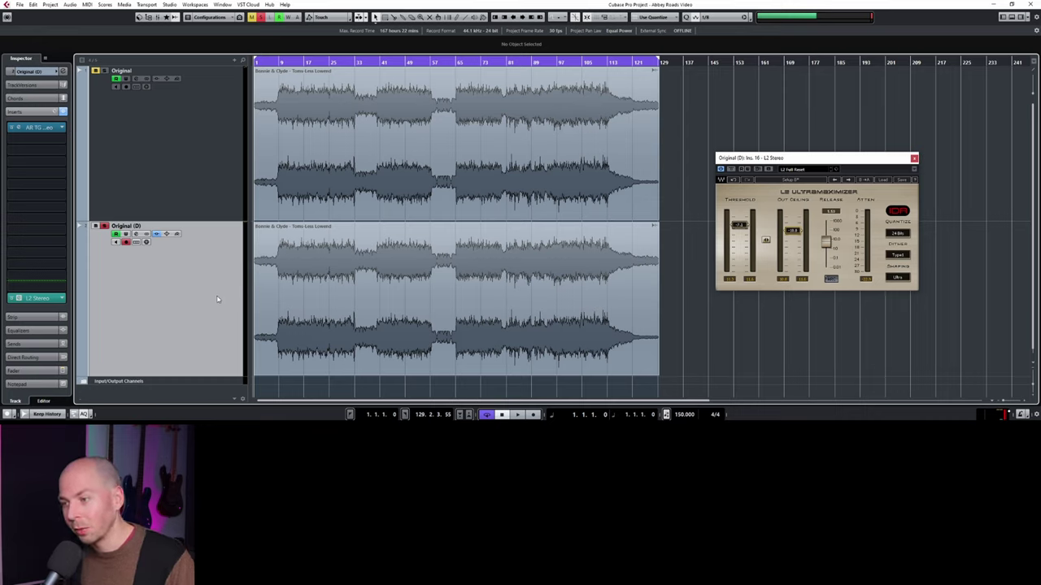
{"action": "key", "text": "space"}
{"action": "left_click", "coordinate": [277, 60]}
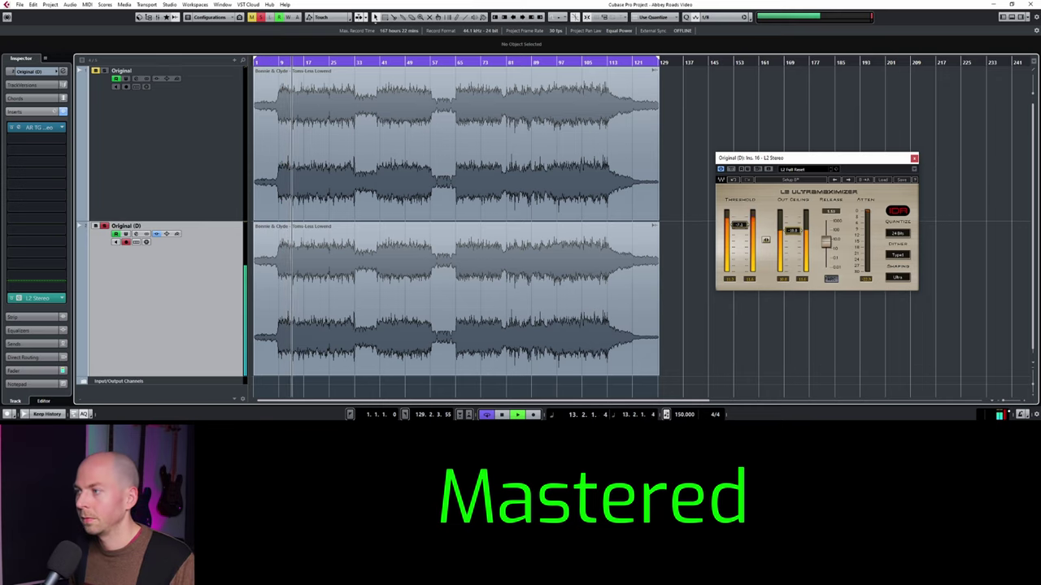
{"action": "left_click", "coordinate": [196, 149]}
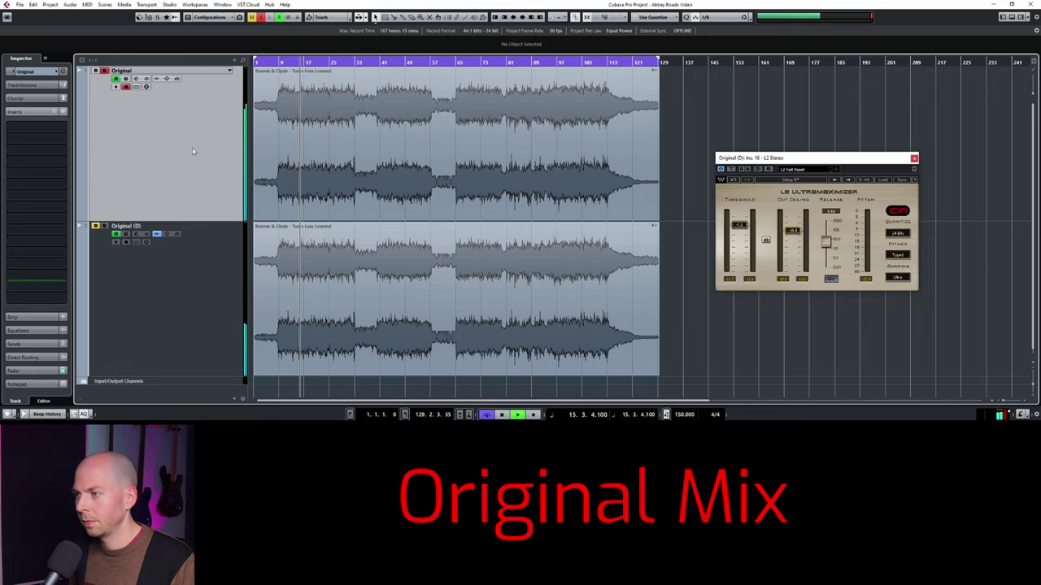
{"action": "left_click", "coordinate": [210, 286]}
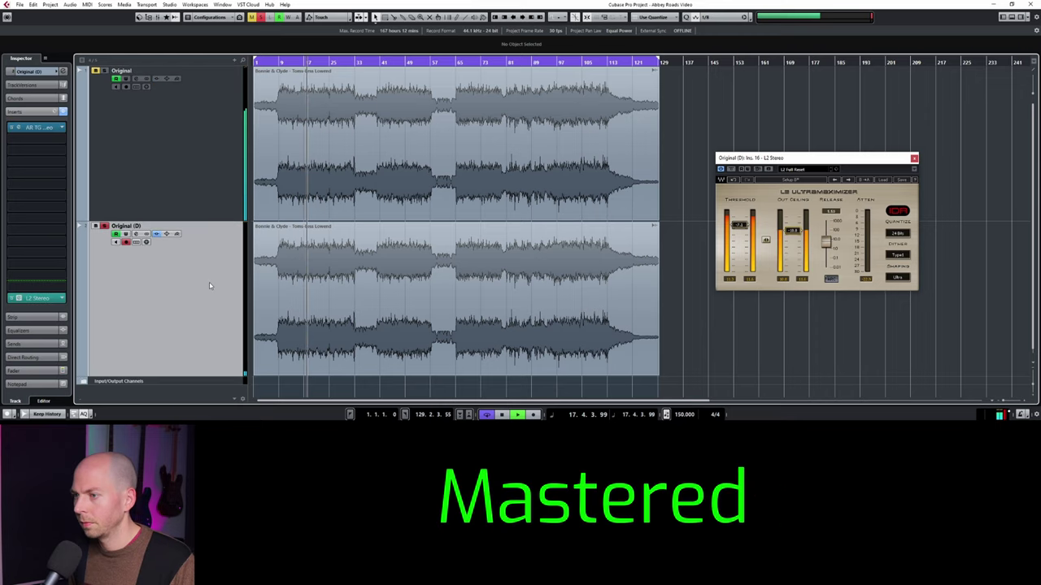
{"action": "left_click", "coordinate": [207, 165]}
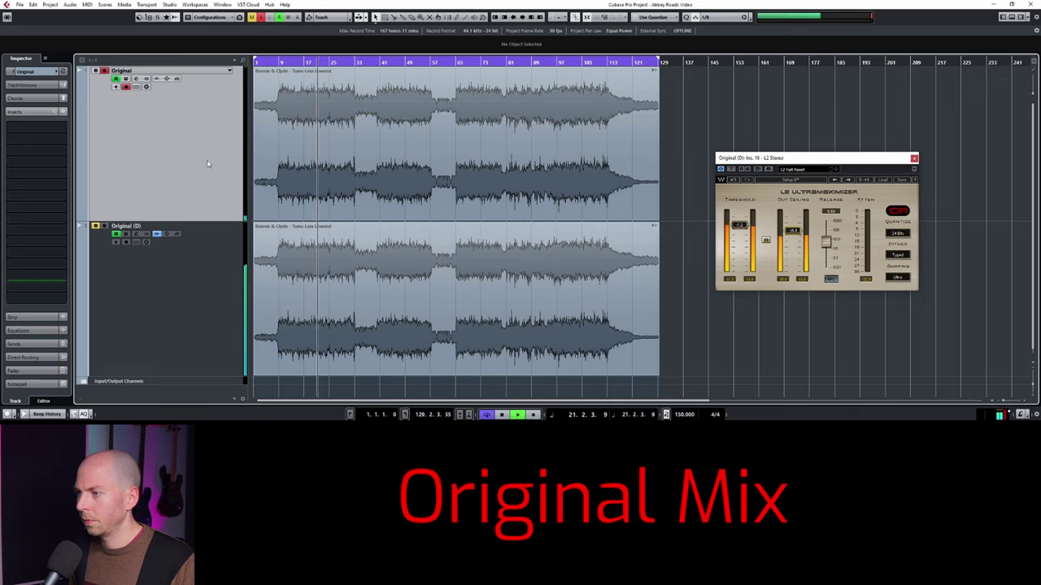
{"action": "left_click", "coordinate": [202, 278]}
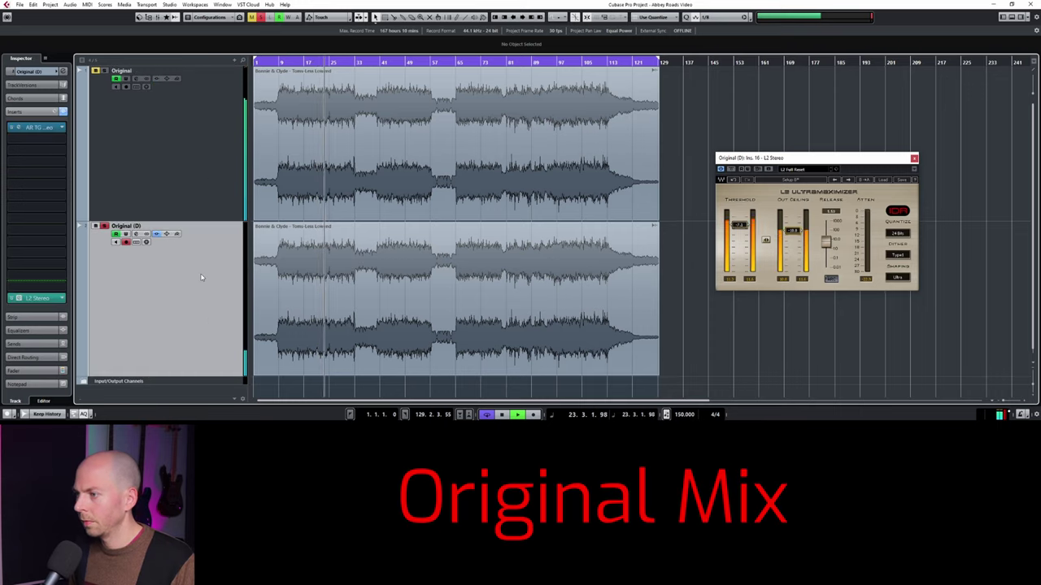
{"action": "left_click", "coordinate": [196, 170]}
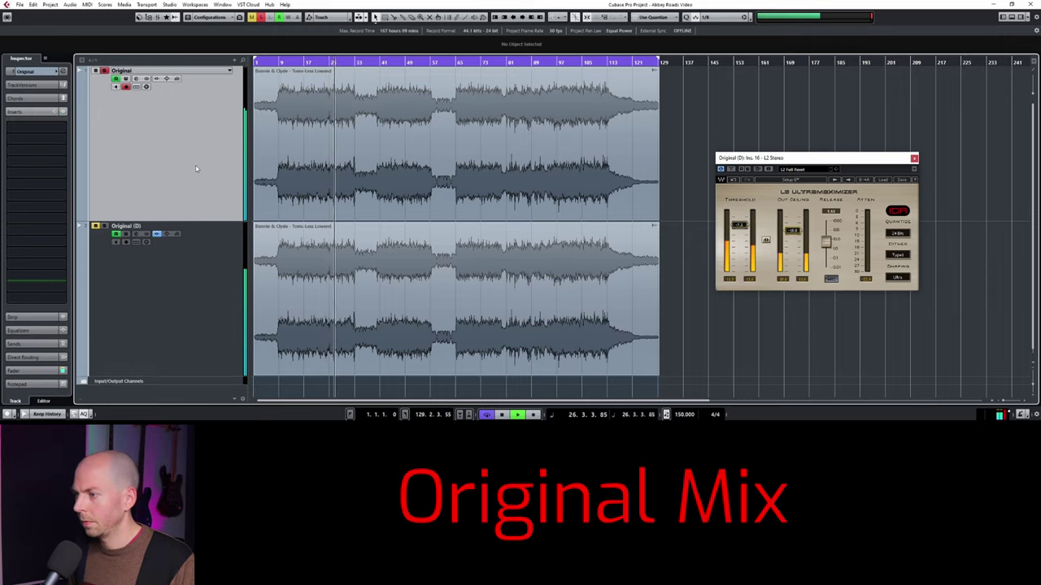
{"action": "left_click", "coordinate": [219, 280]}
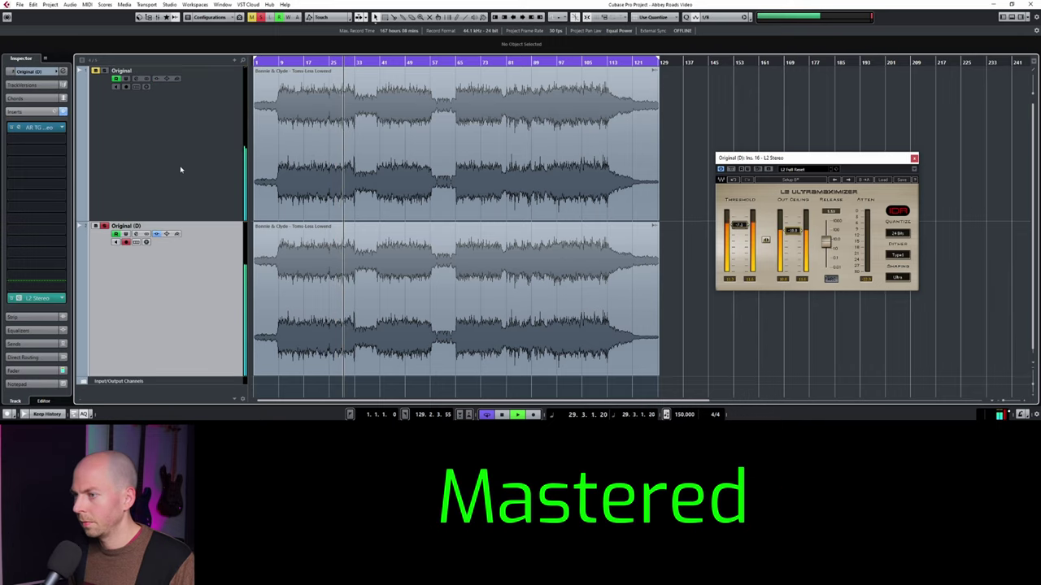
{"action": "key", "text": "space"}
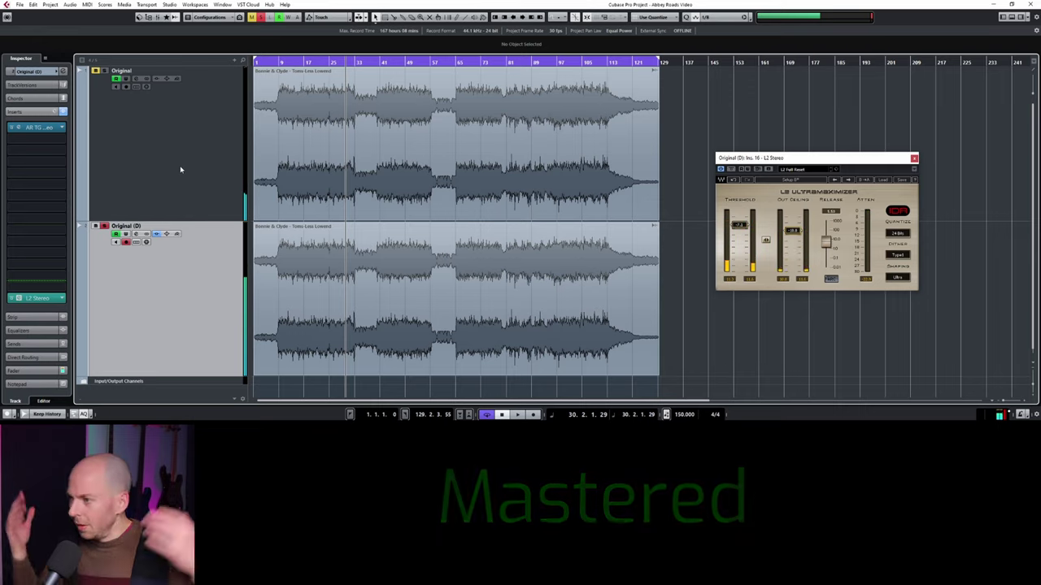